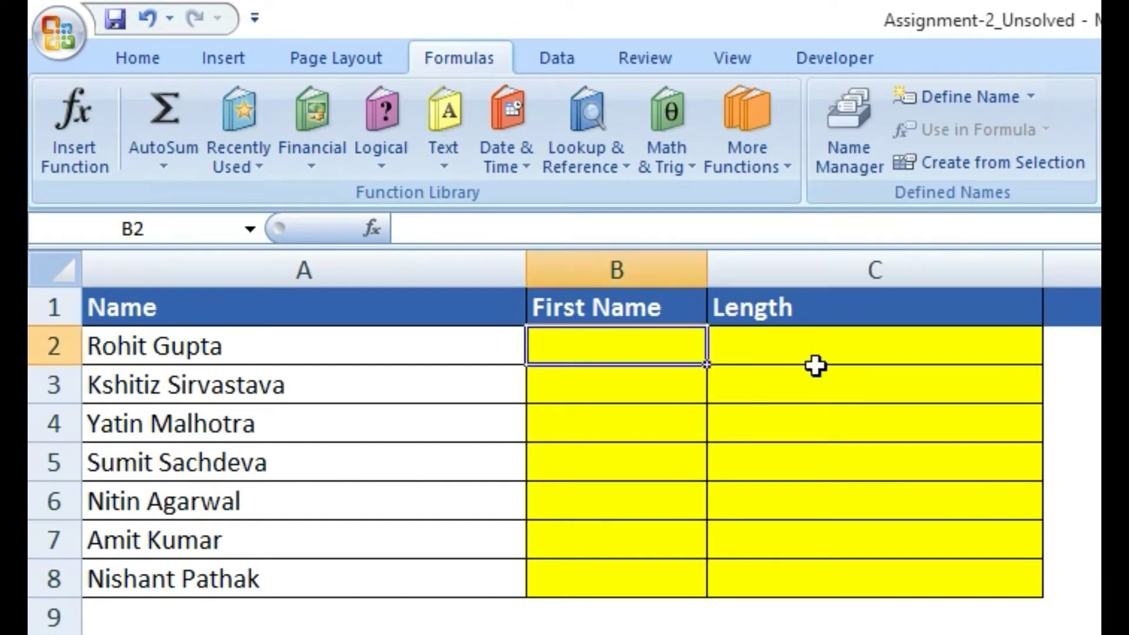
click(648, 352)
click(157, 348)
drag(222, 343, 207, 583)
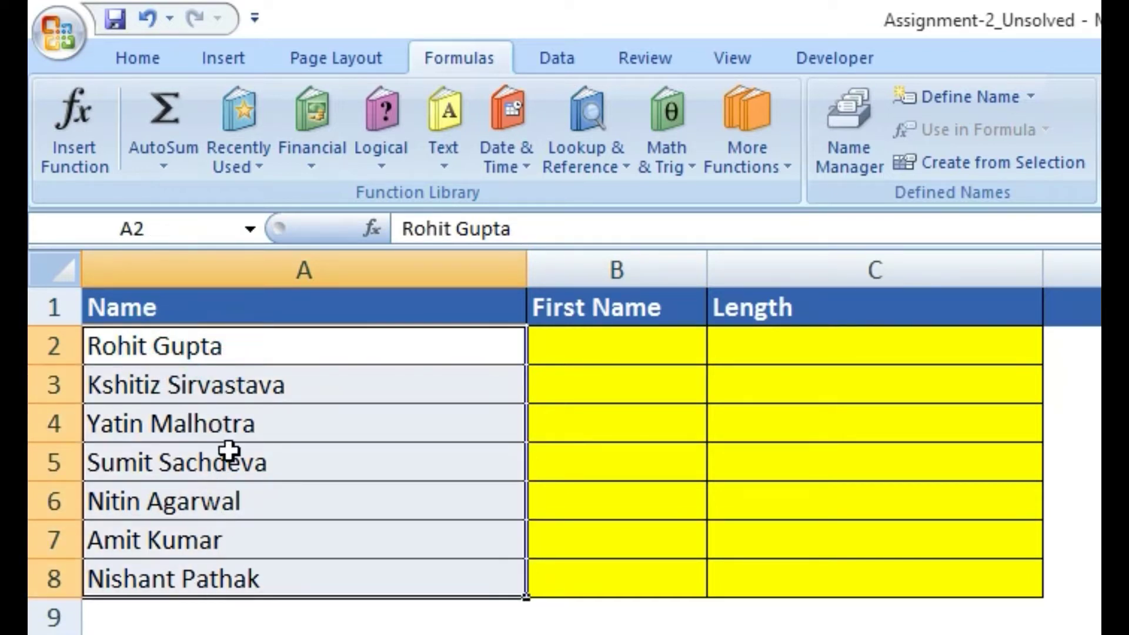
click(245, 351)
Enter the formula =LEFT(A2,FIND(" ",A2)) in cell B2 to extract the first name from the full name
click(572, 353)
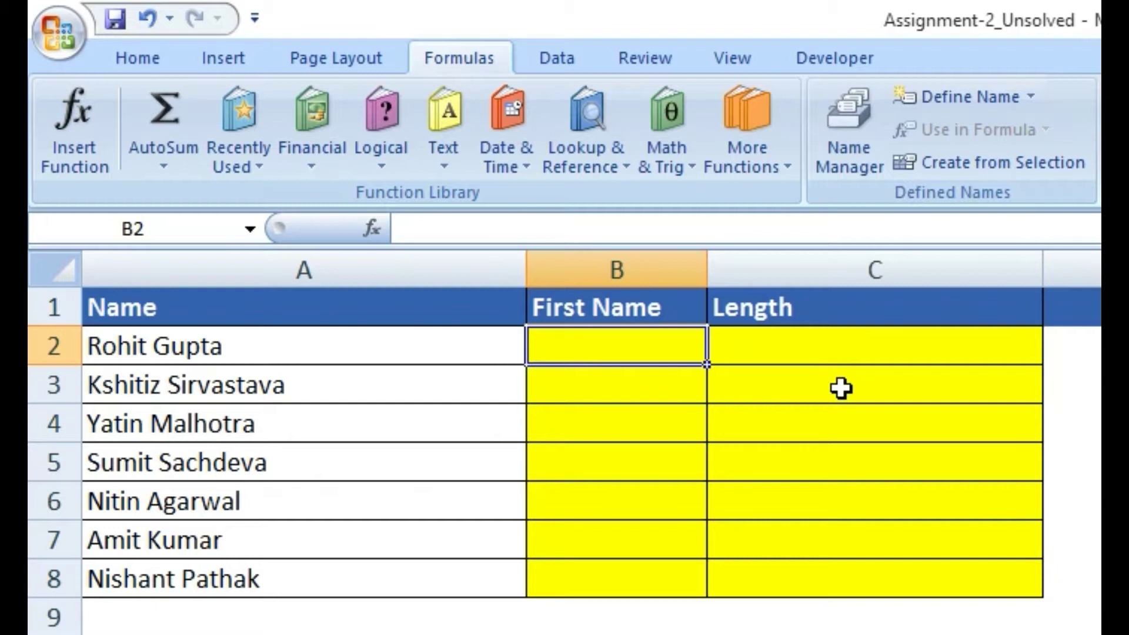
text(=LEFT()
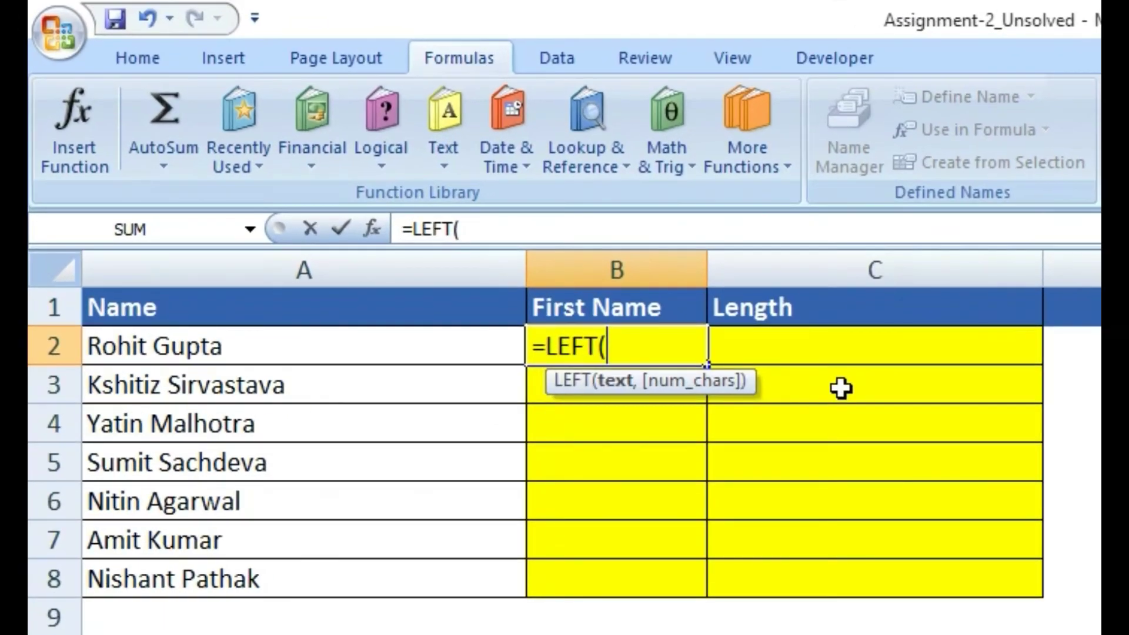
click(242, 347)
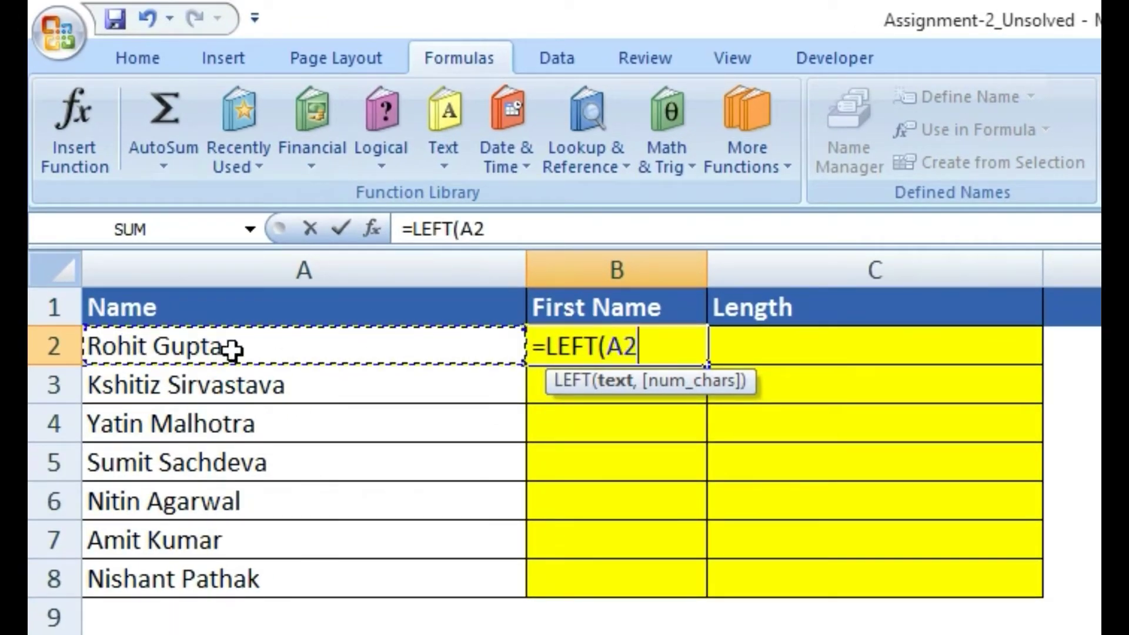
text(,)
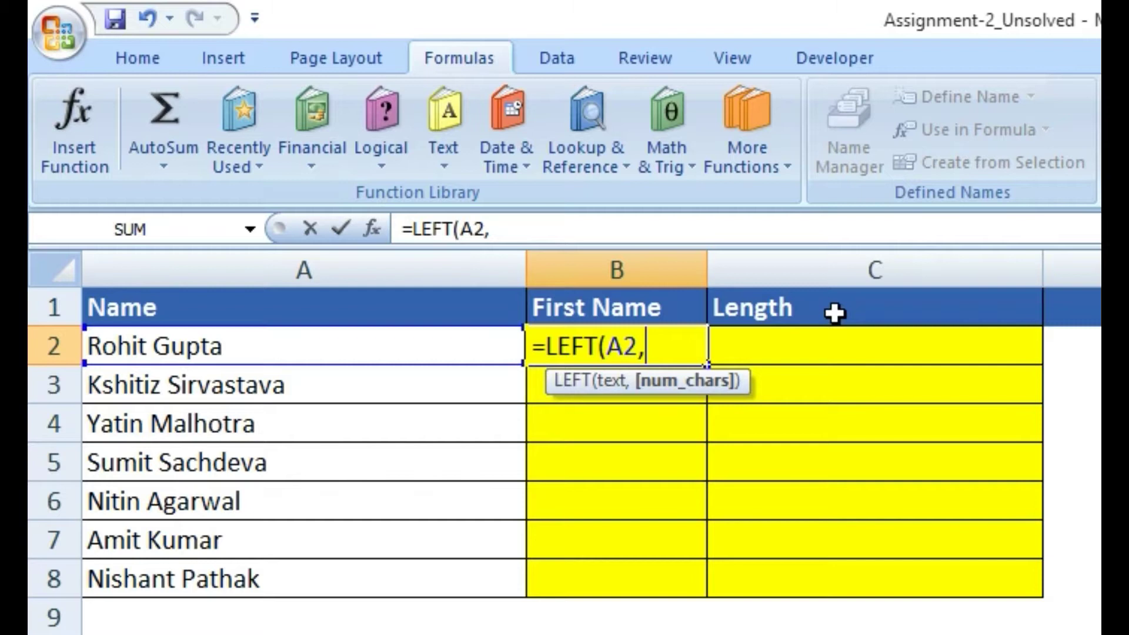
text(FI)
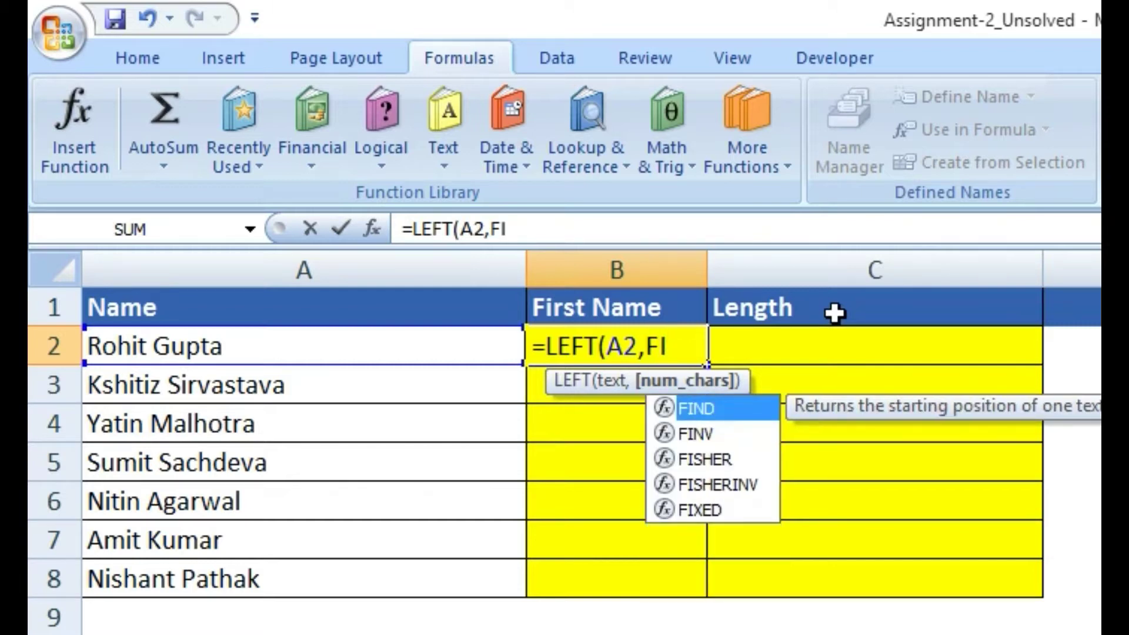
key(Tab)
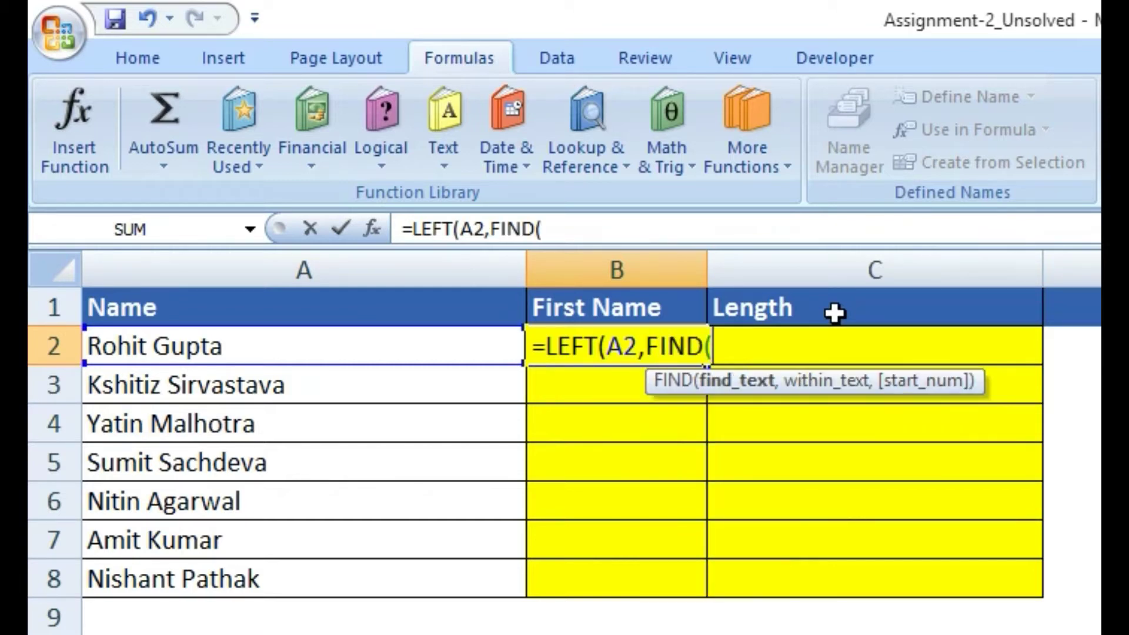
text(" ",)
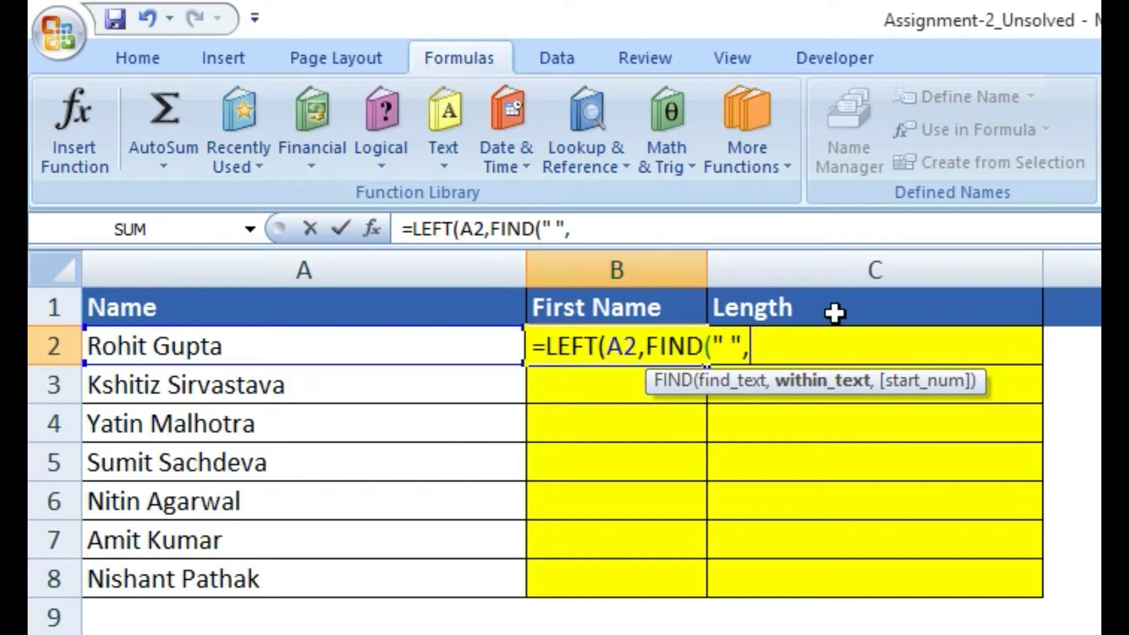
key(Left)
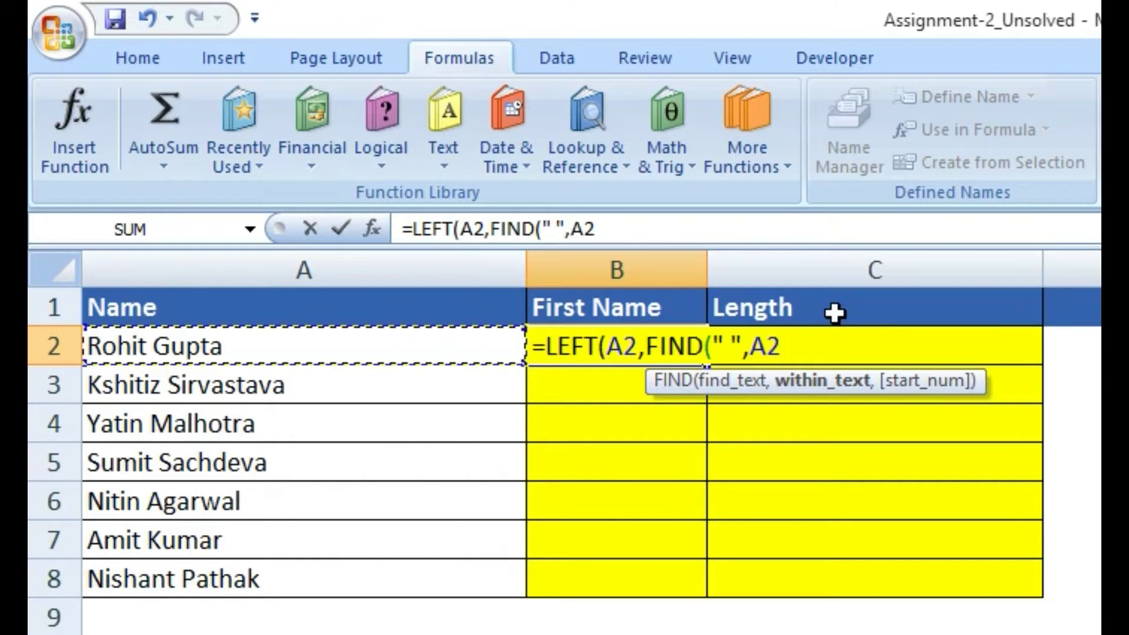
text())
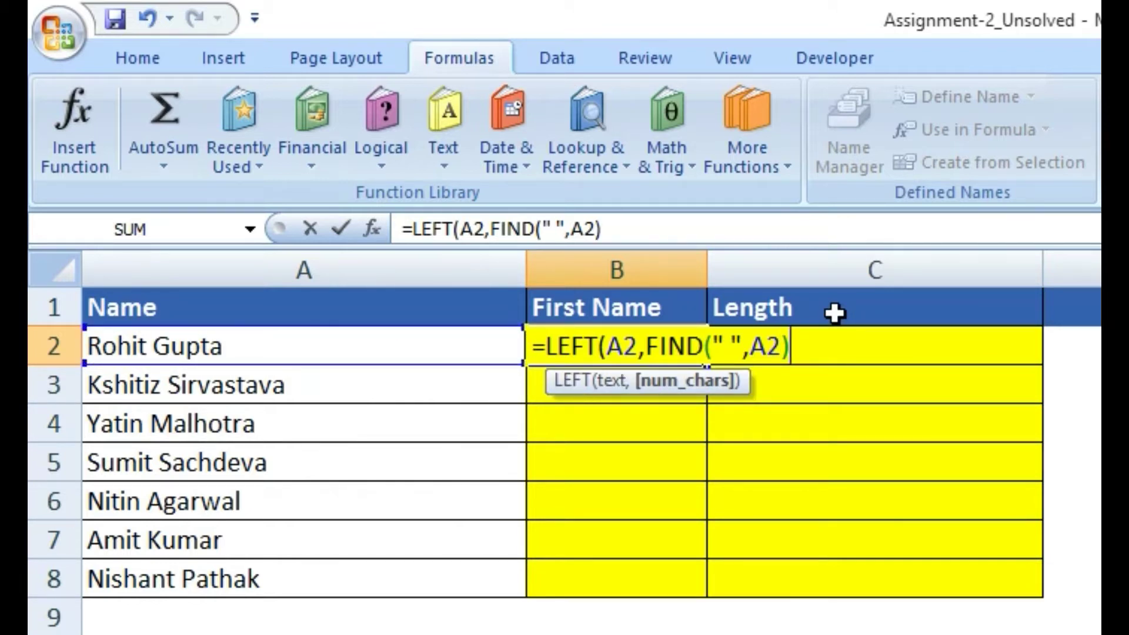
text())
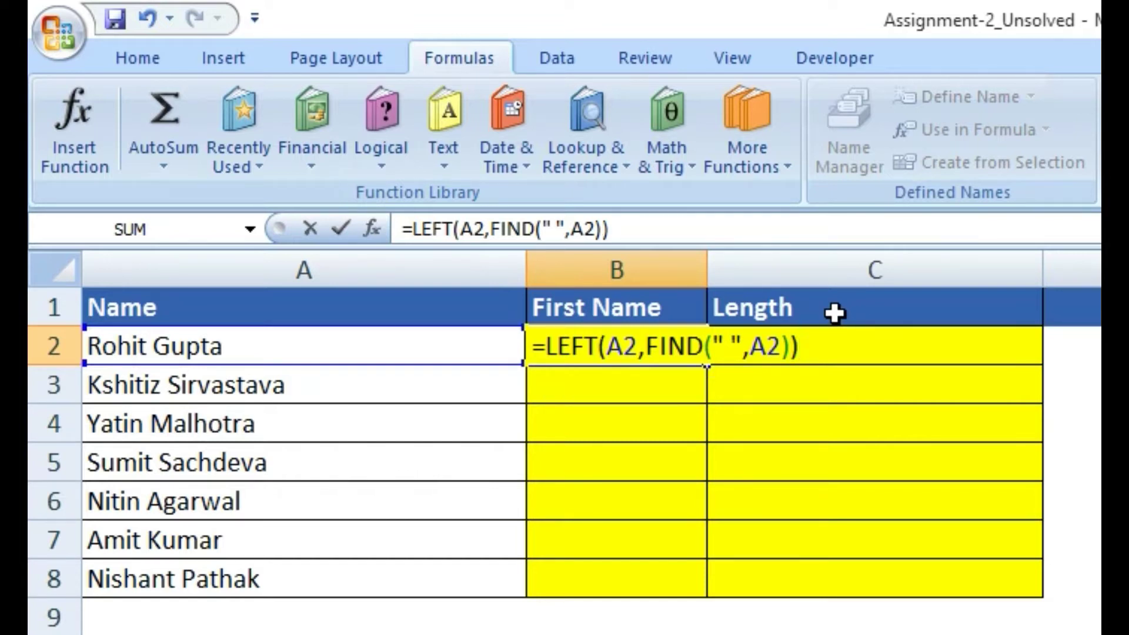
key(Return)
key(Up)
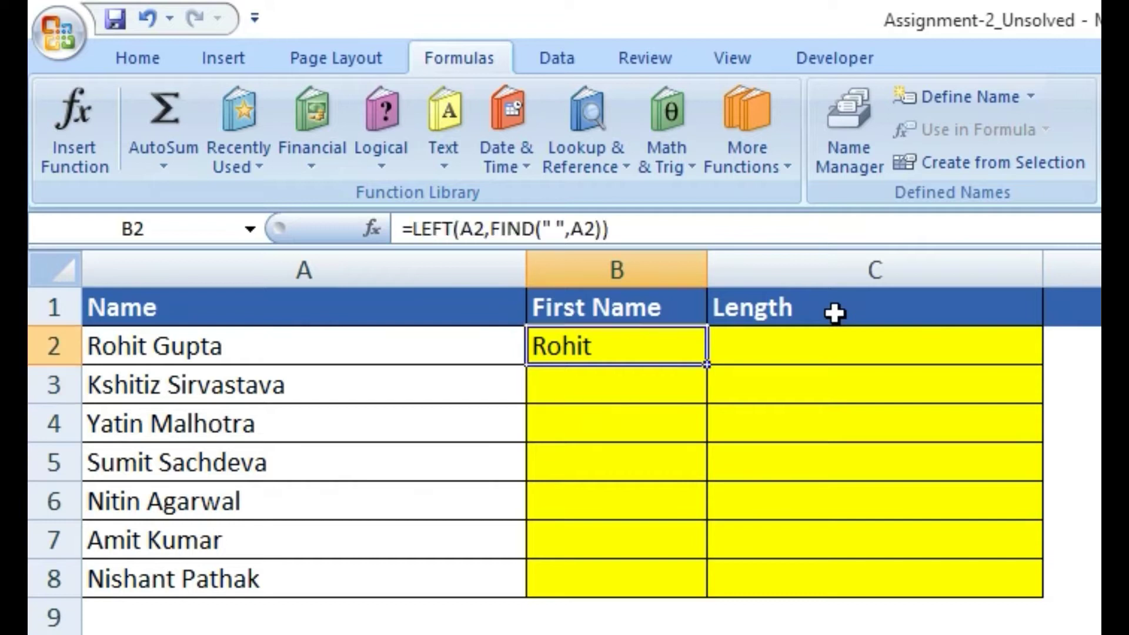
Enter the formula =LEN(A2) in cell C2 of the Length column to count the full name's characters
key(Right)
text(=)
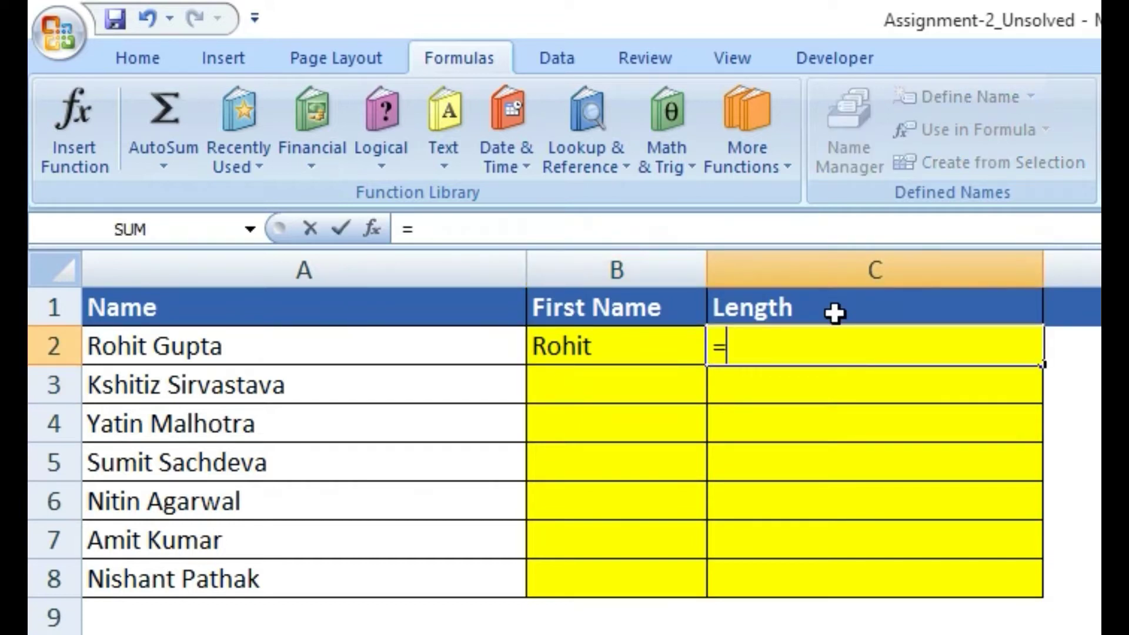
text(LE)
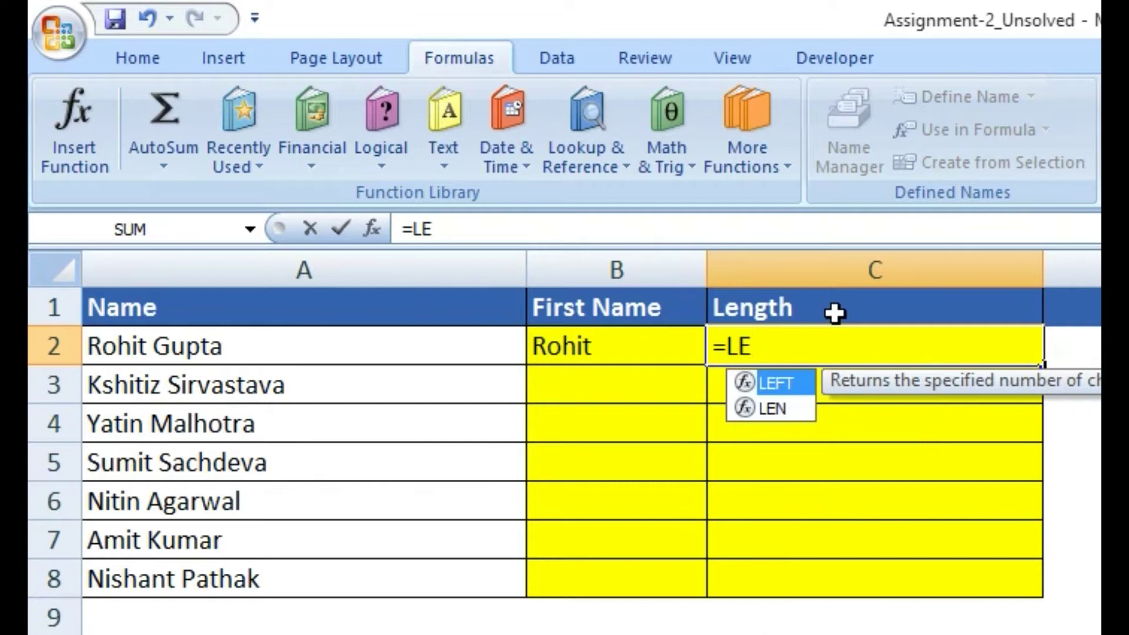
key(Down)
key(Tab)
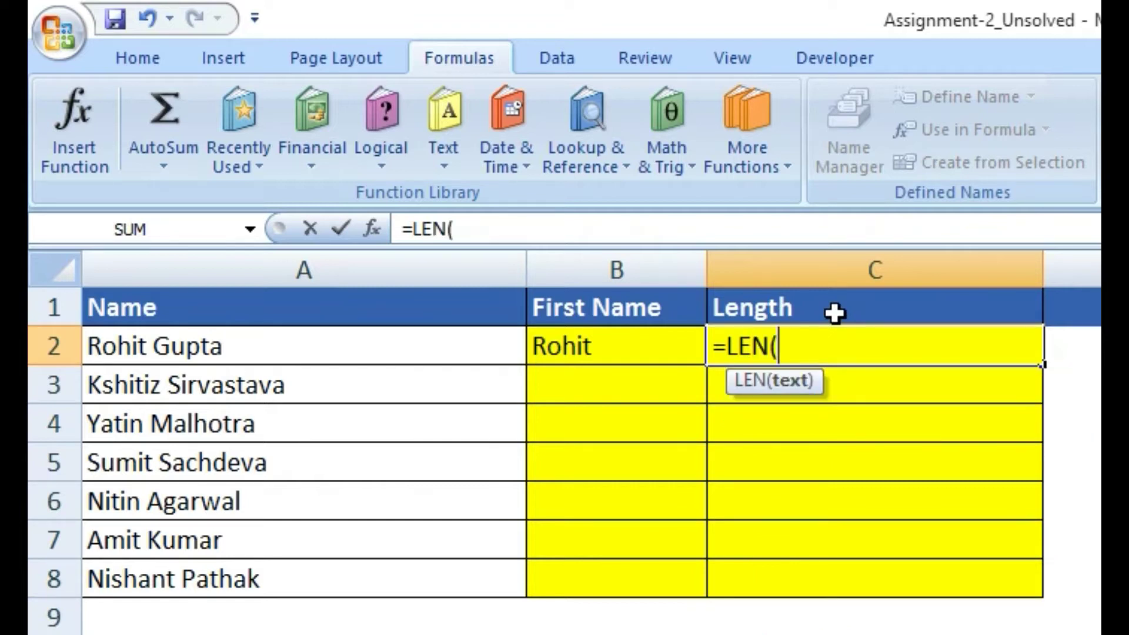
key(Left)
key(Left)
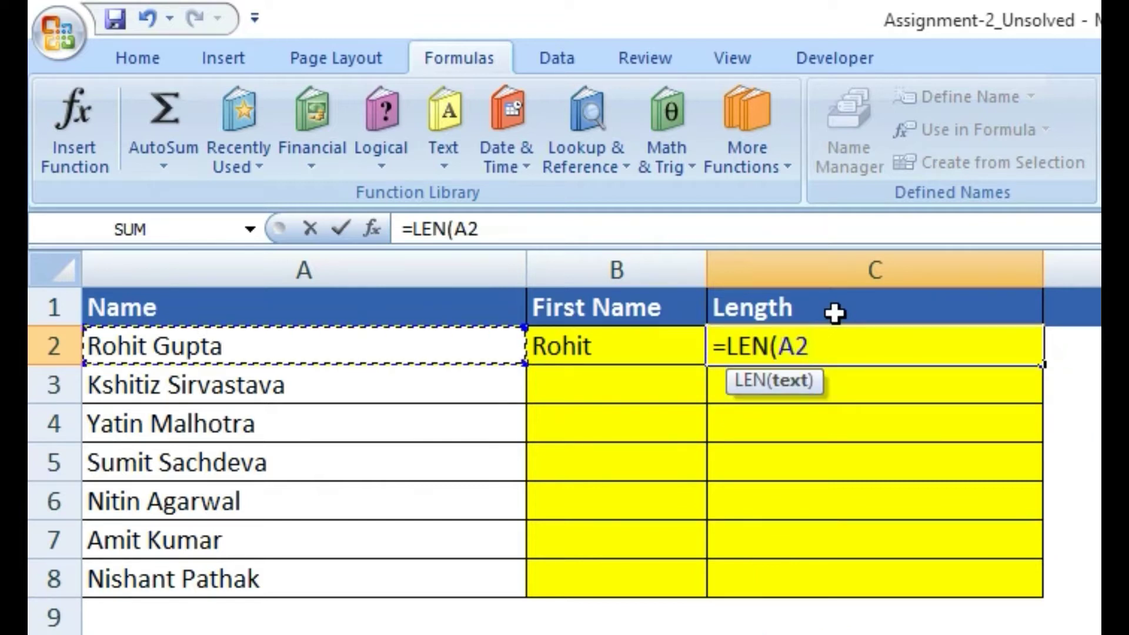
text())
key(Return)
key(Up)
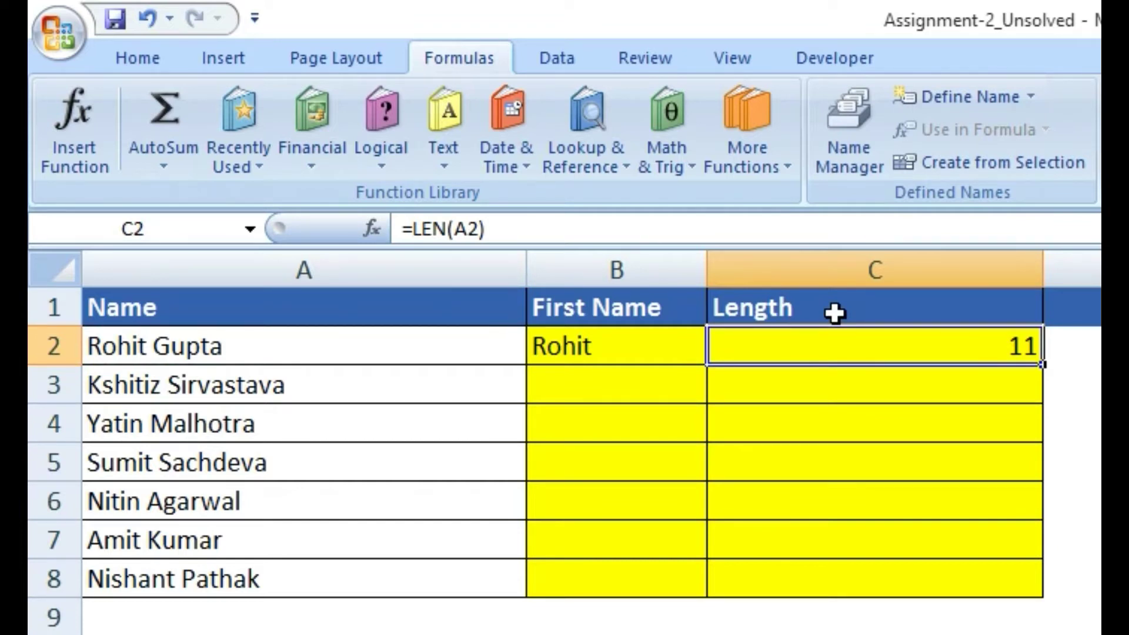
Change the length formula in C2 to =LEN(B2) so it counts the first name's characters
key(F2)
key(Left)
key(Left)
key(BackSpace)
key(Delete)
key(F2)
key(Left)
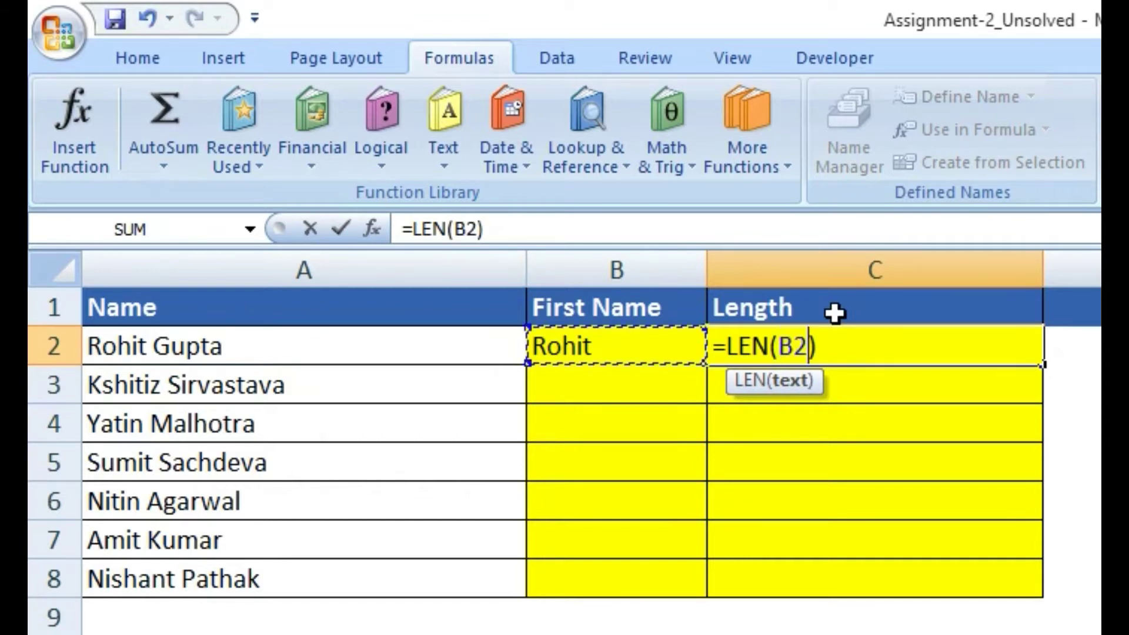
key(Return)
key(Up)
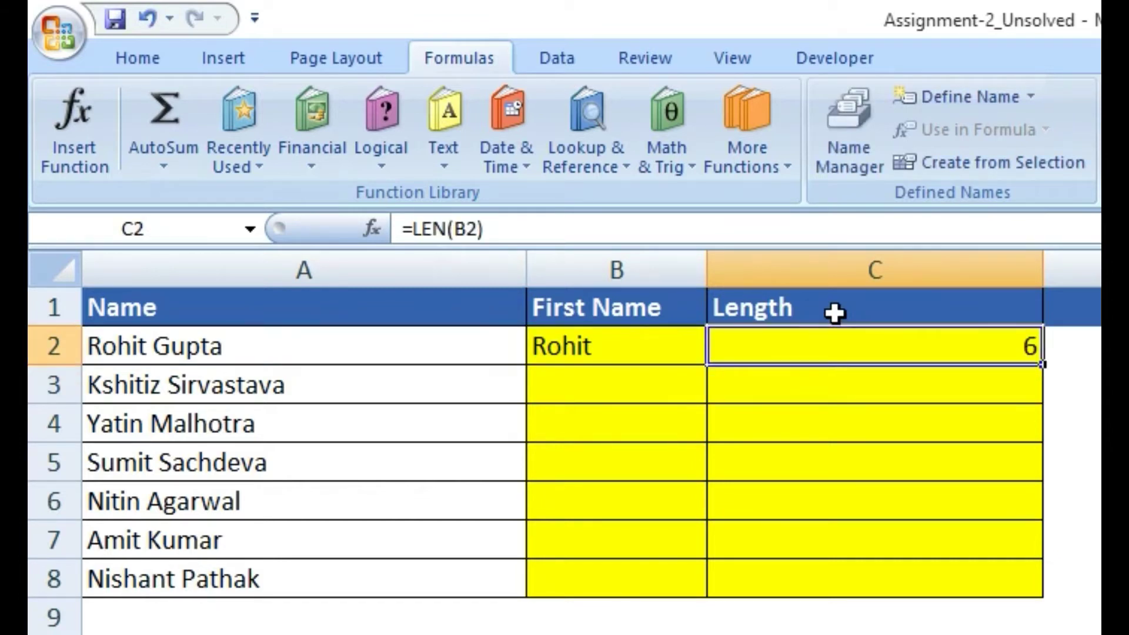
Edit the formula in B2 to =LEFT(A2,FIND(" ",A2)-1) so the trailing space is excluded
click(571, 345)
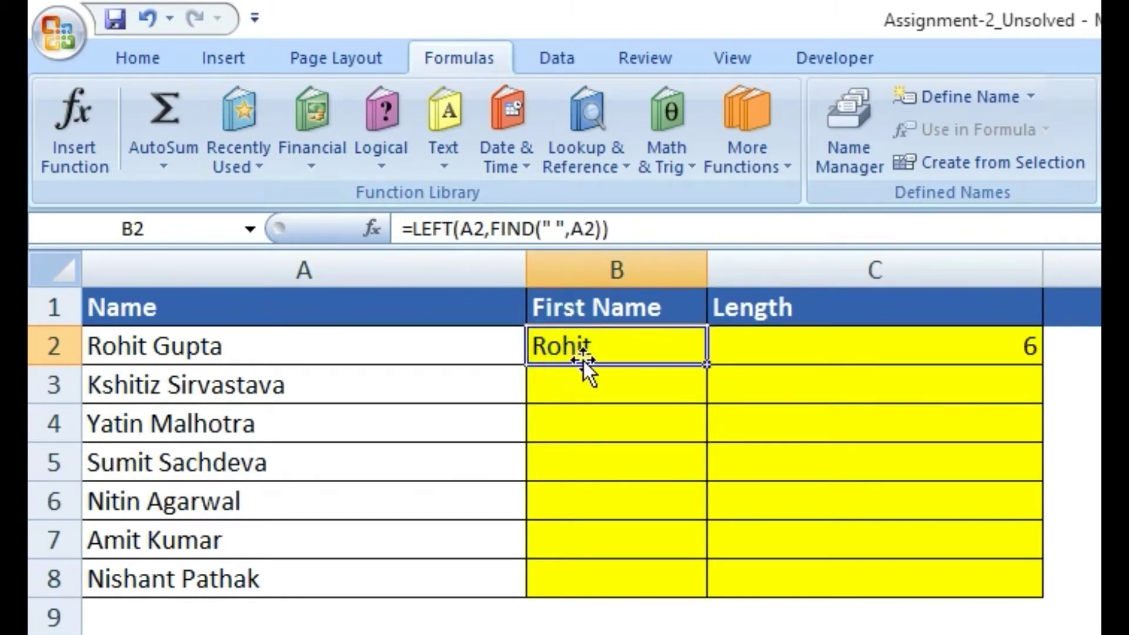
double_click(587, 349)
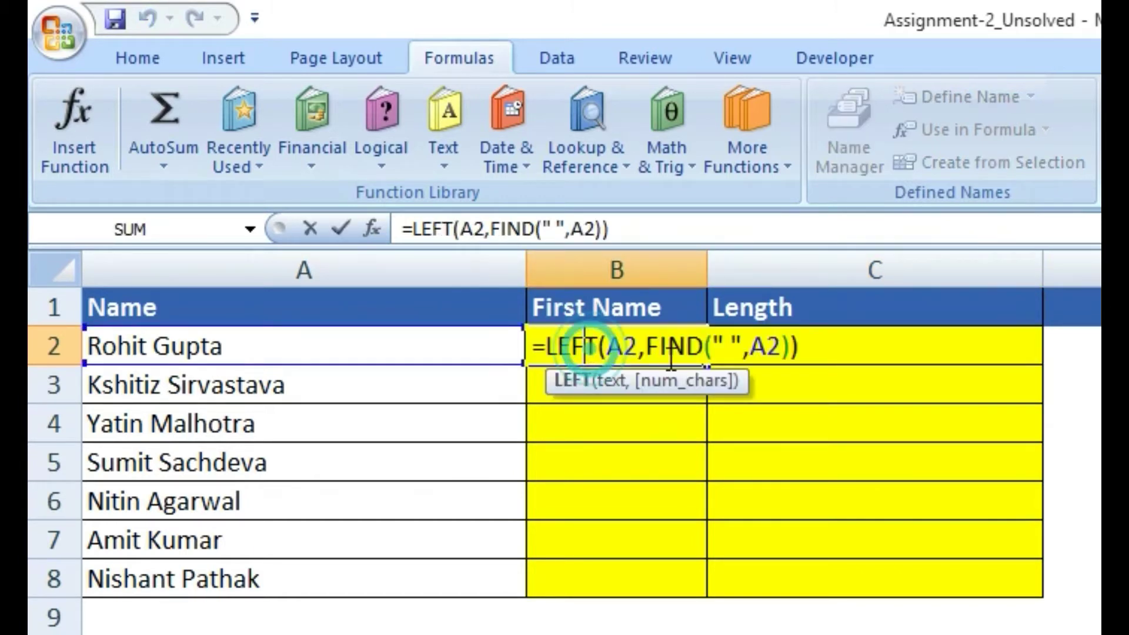
click(790, 346)
text(-1)
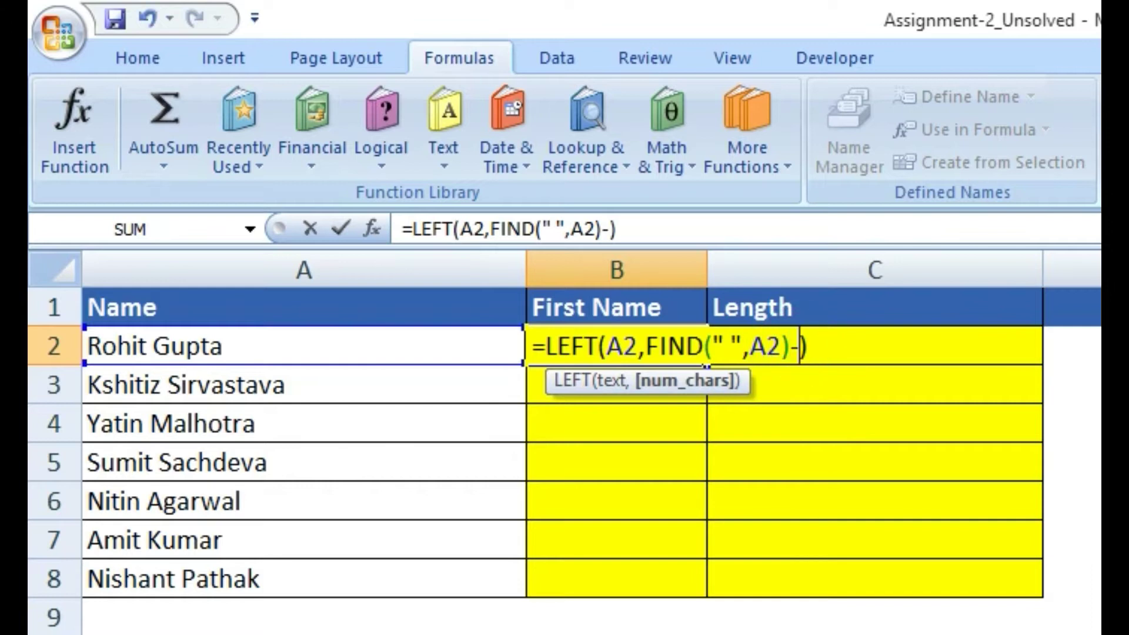
key(Return)
key(Up)
key(Right)
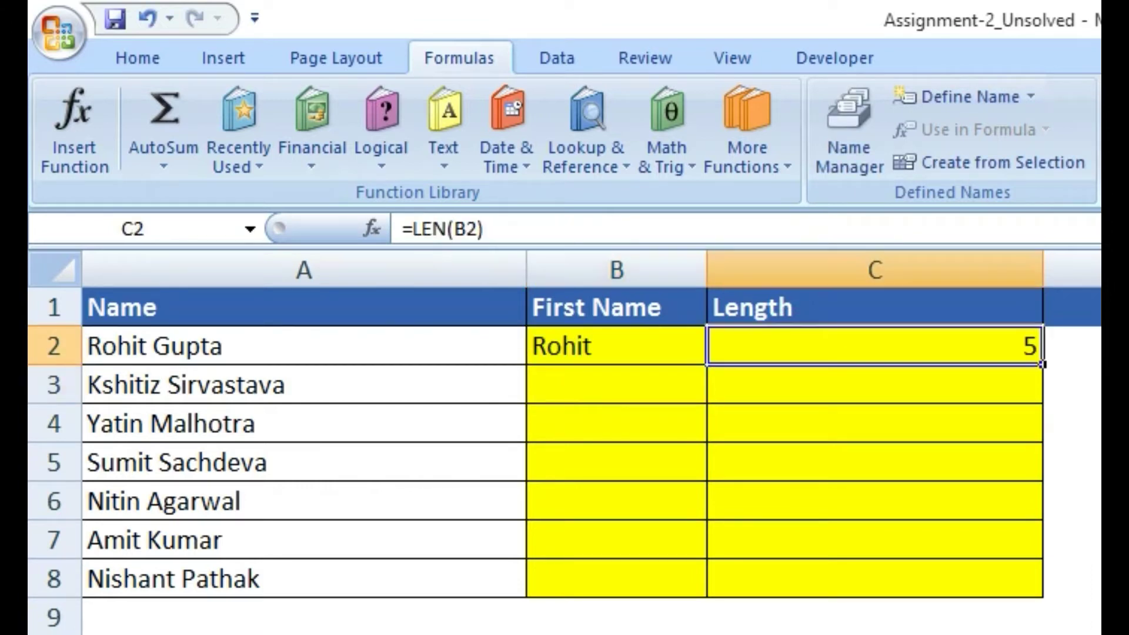
Fill the first-name formula down through B2:B8 and the length formula down through C2:C8
key(Left)
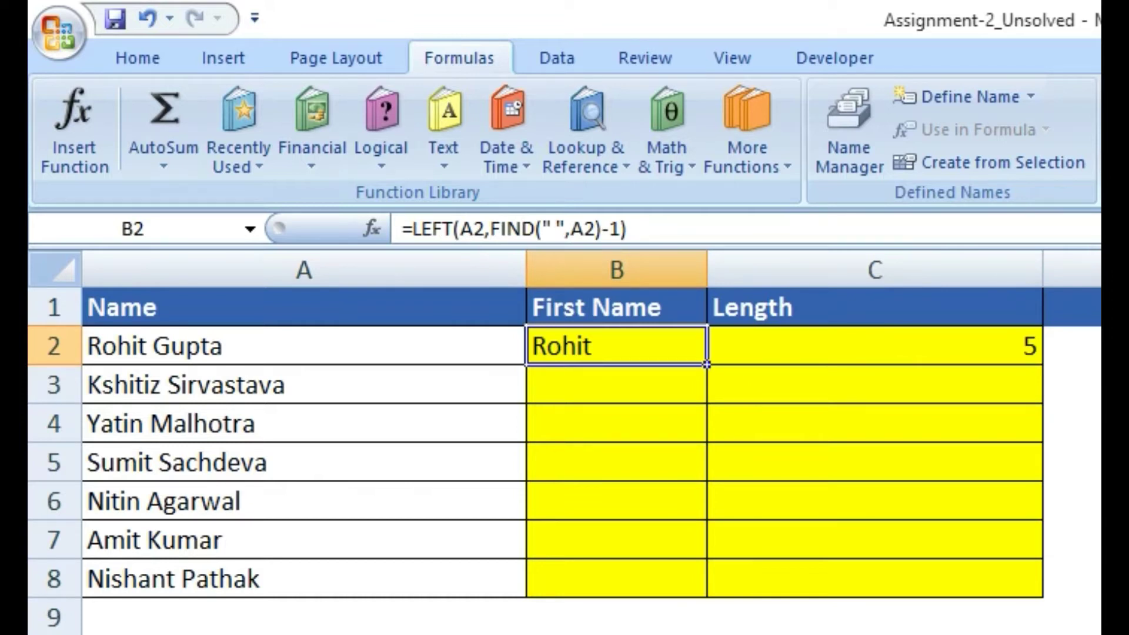
key(shift+Down)
key(shift+Down)
key(shift+Down)
key(shift+Down)
key(shift+Down)
key(shift+Down)
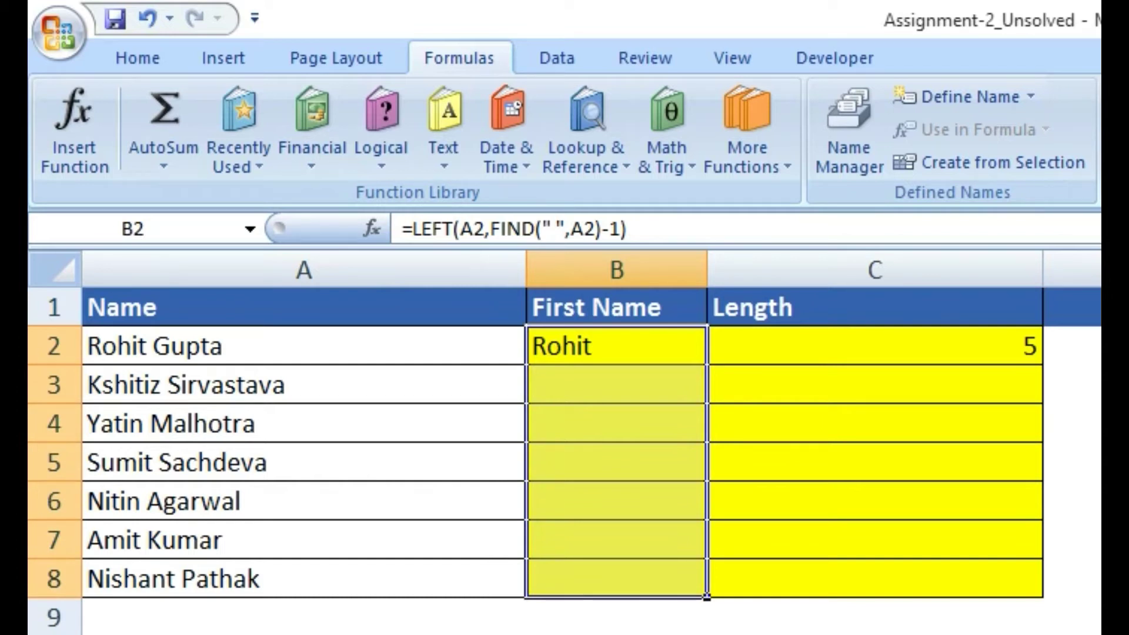
key(ctrl+d)
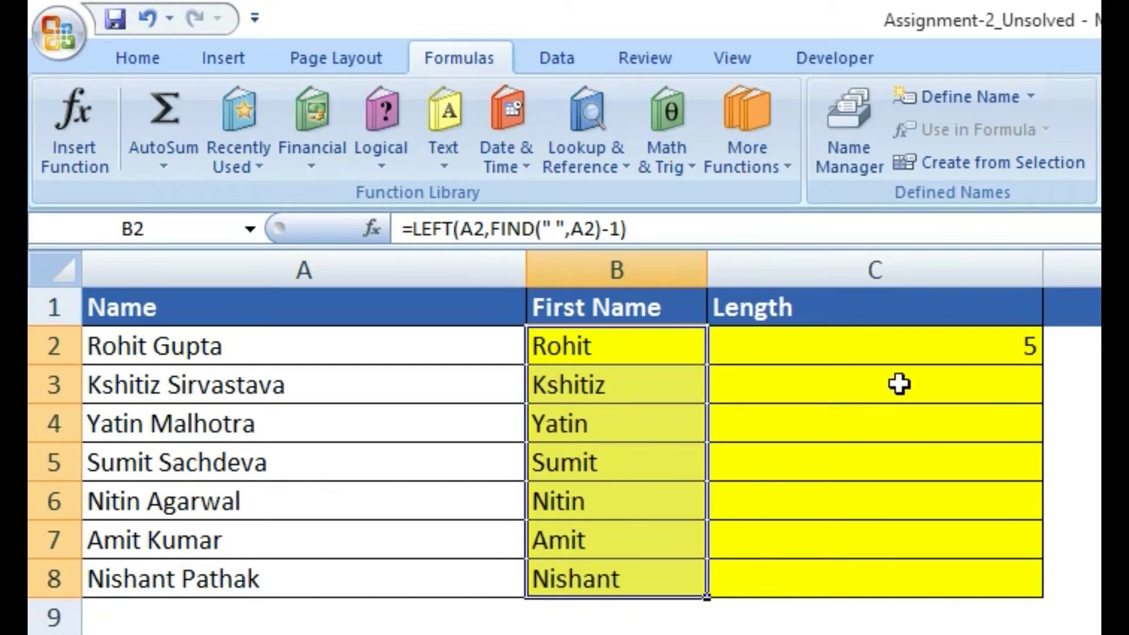
drag(917, 341, 899, 573)
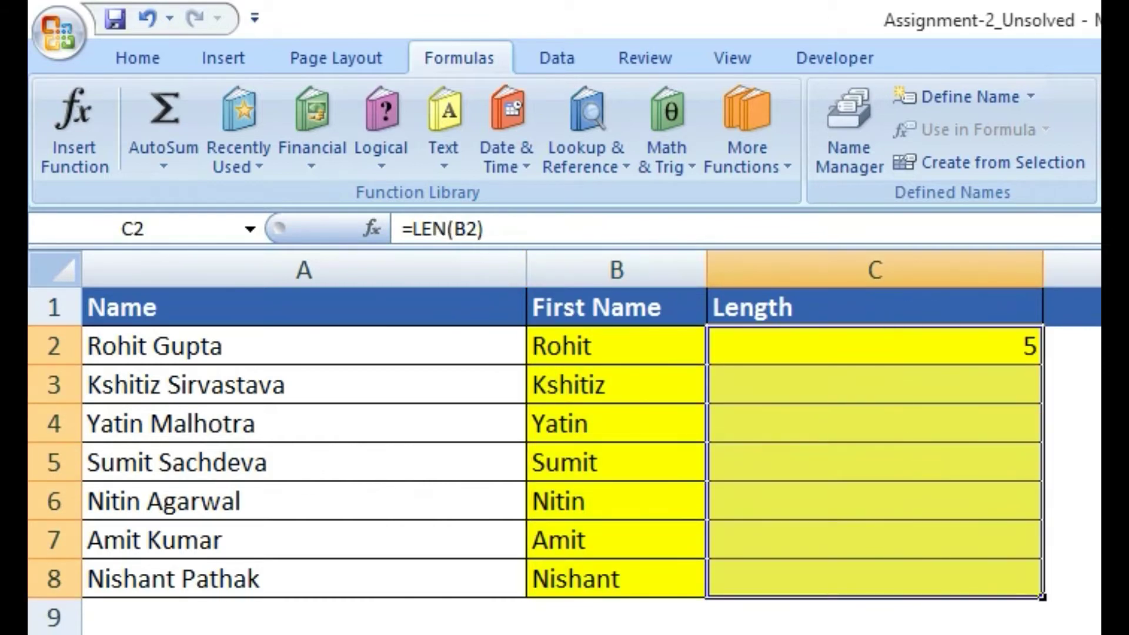
key(ctrl+d)
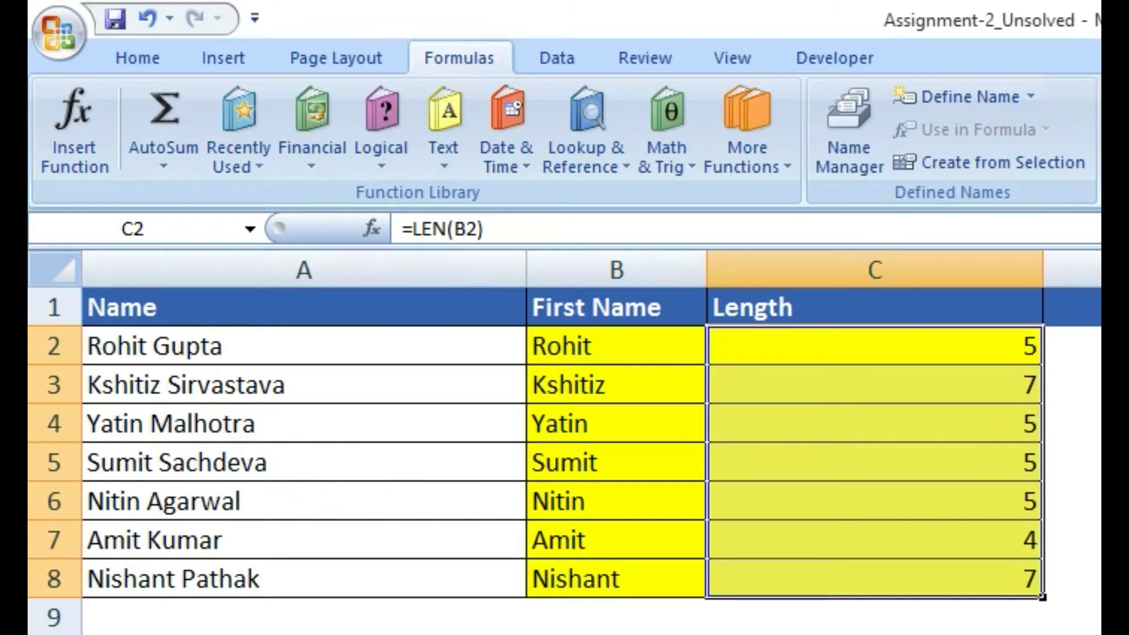
Enter =RIGHT(A12,LEN(A12)-FIND(" ",A12)) in cell B12 to extract the last name from the full name
click(617, 634)
scroll(564, 458, down, 1)
scroll(565, 459, down, 1)
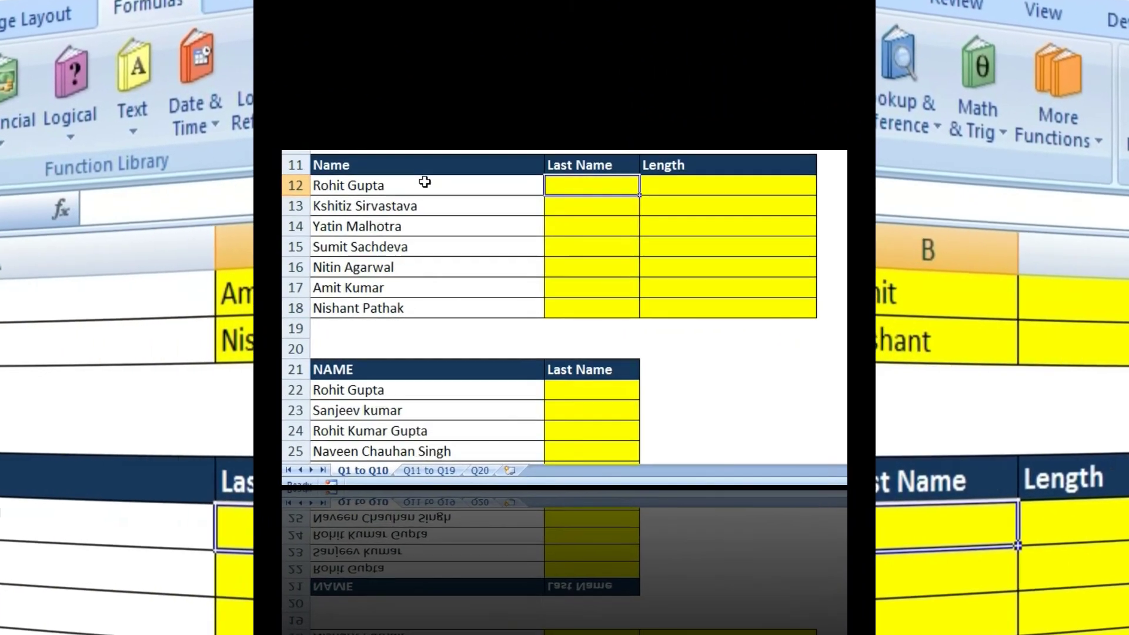
drag(370, 129, 344, 272)
click(592, 136)
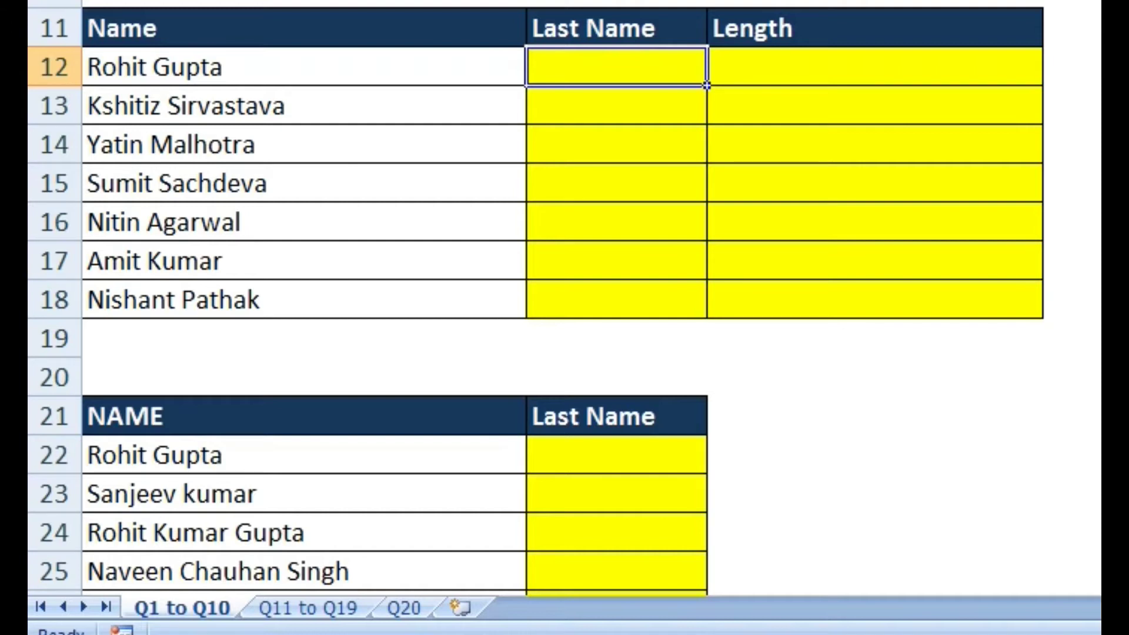
text(=RI)
key(Tab)
key(Left)
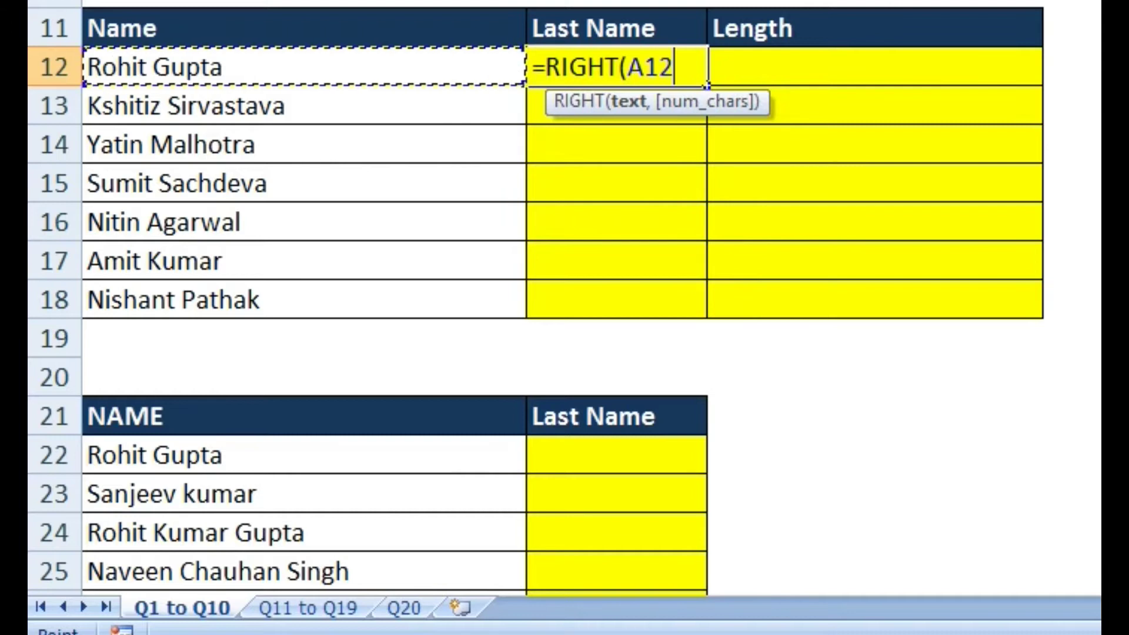
text(,LR)
key(BackSpace)
text(E)
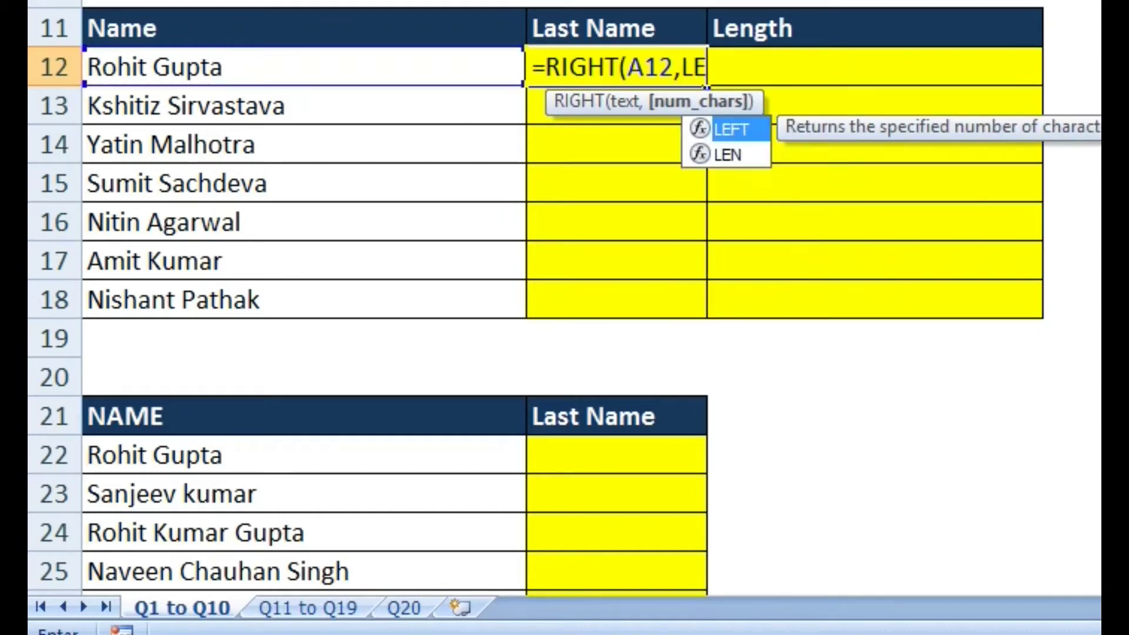
text(N)
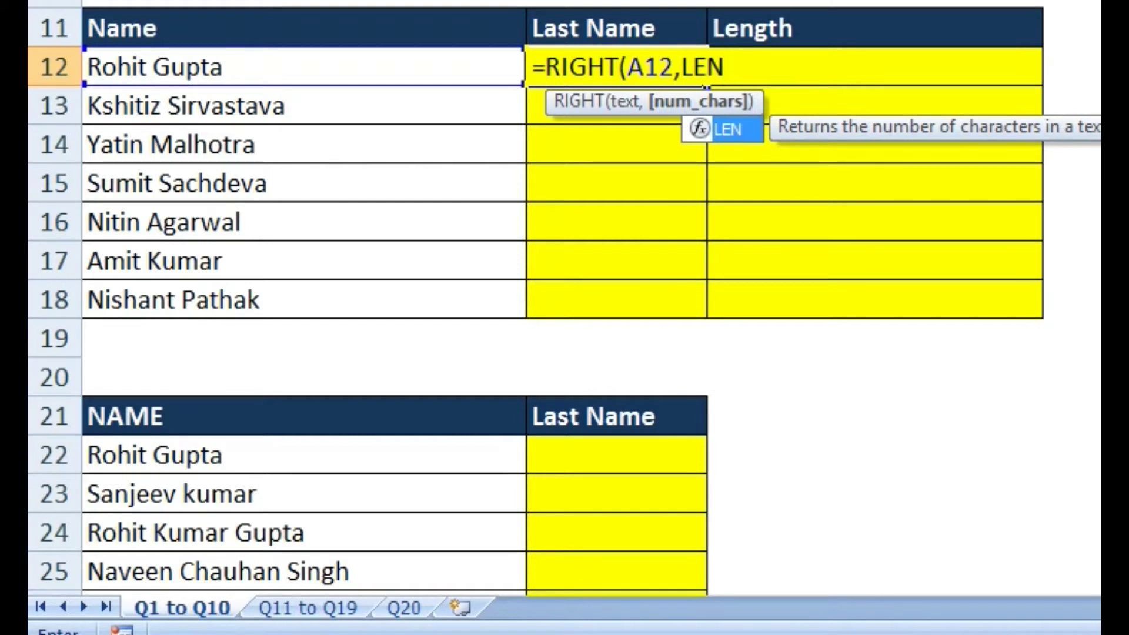
text(()
key(Left)
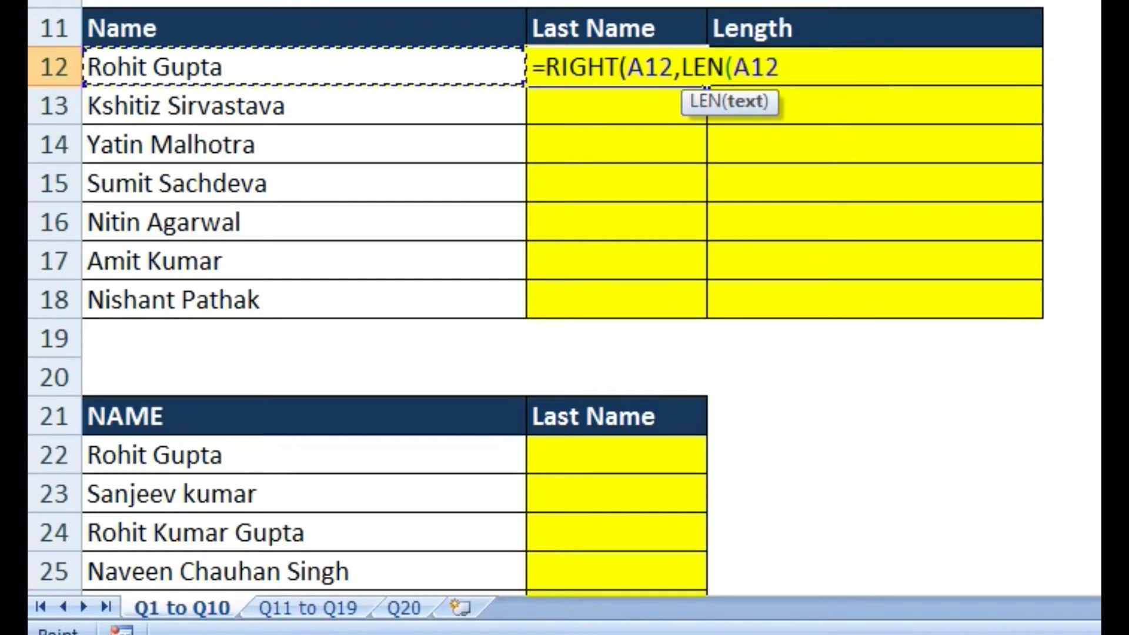
text()-)
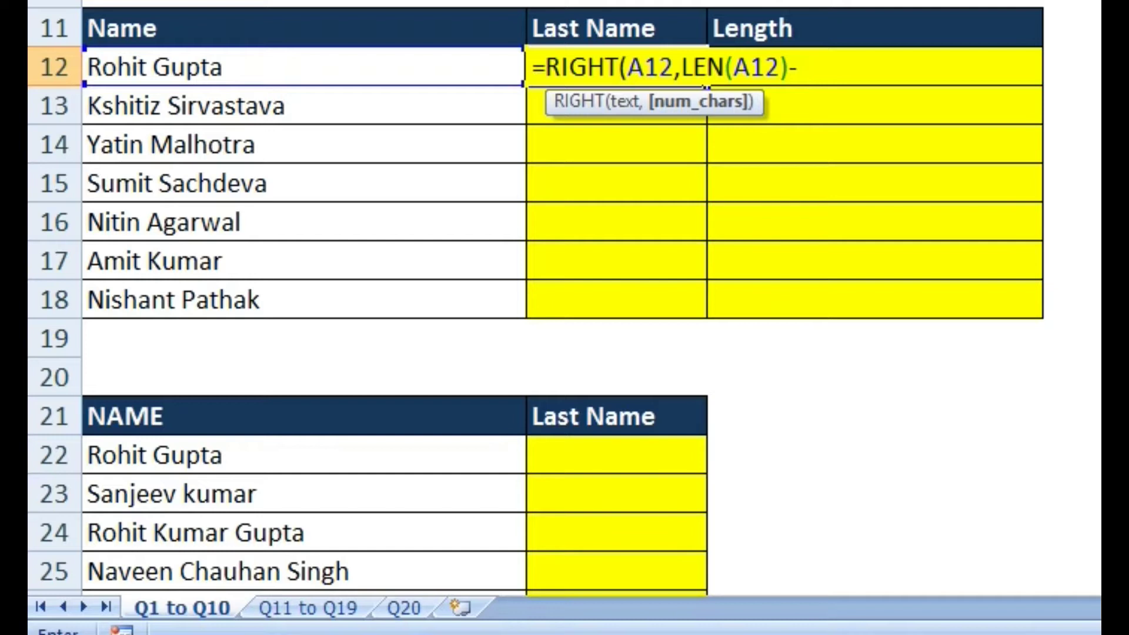
text(FIND)
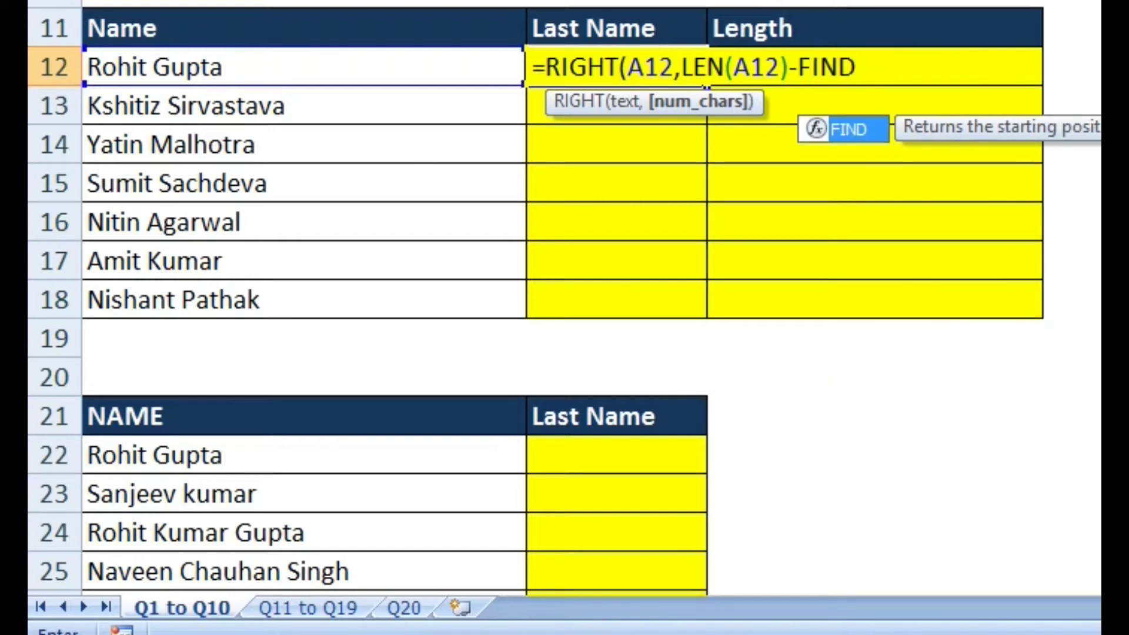
text((" ",)
key(Left)
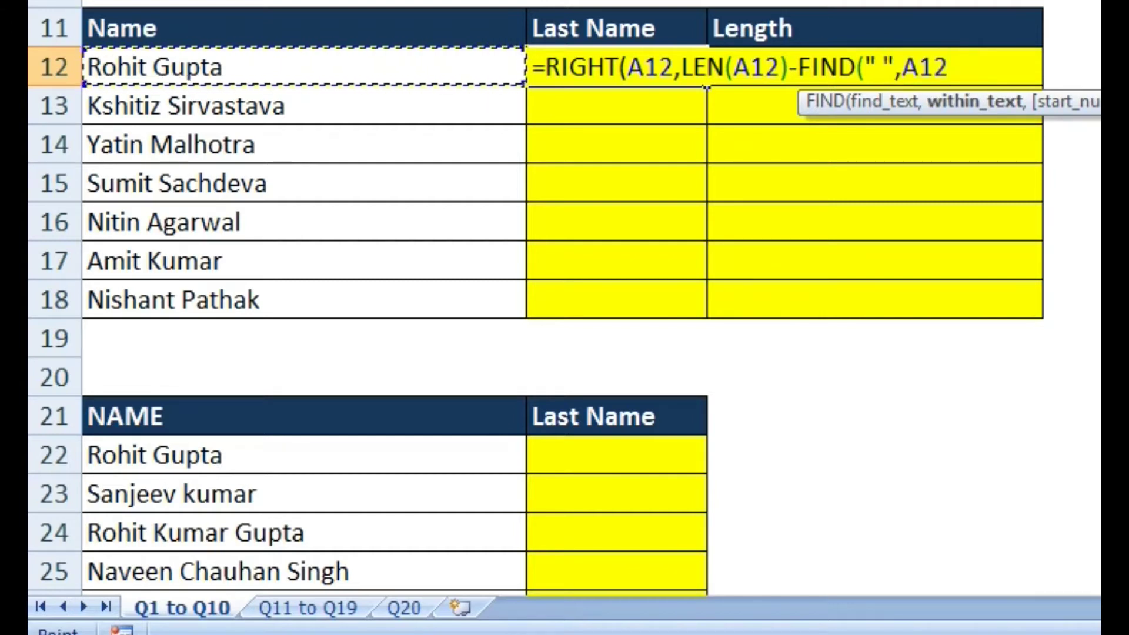
text())
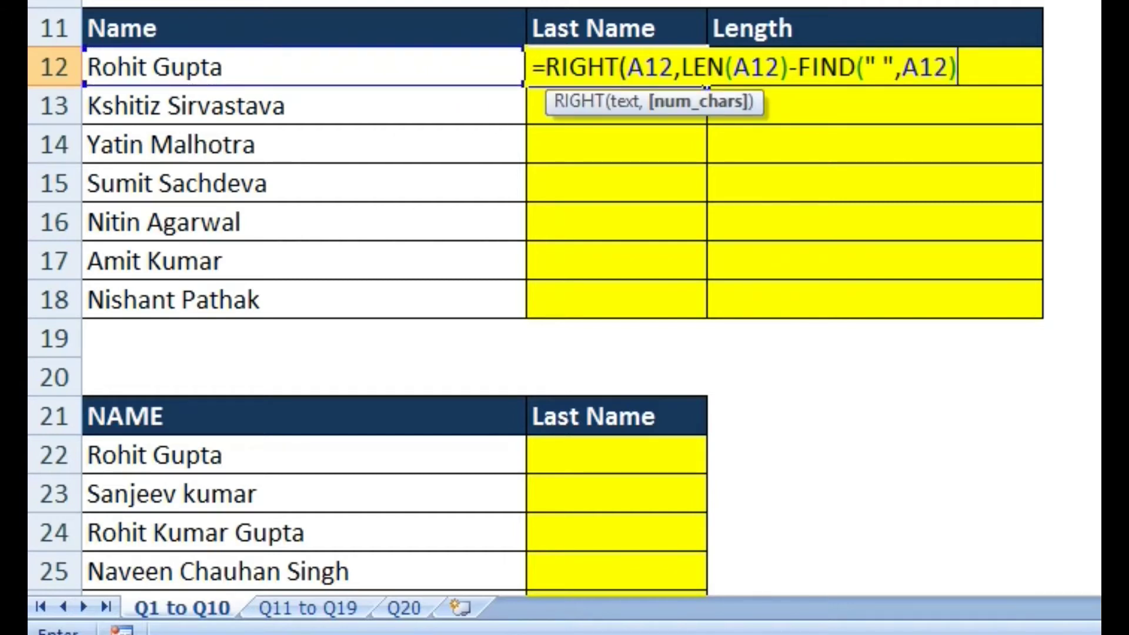
text())
key(Return)
key(Up)
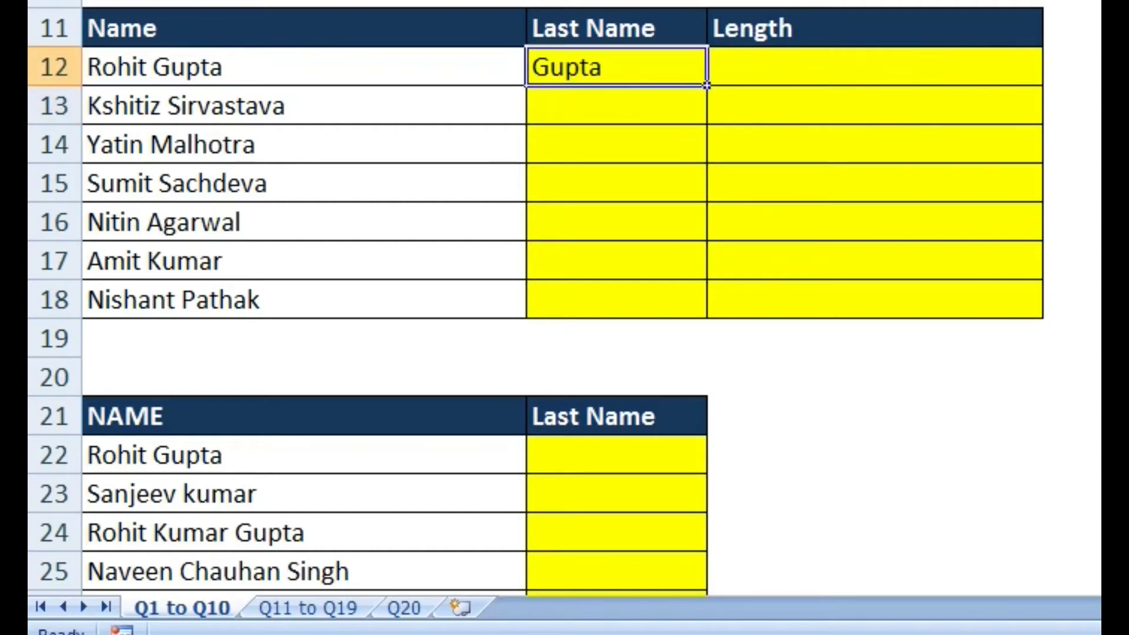
Enter =LEN(B12) in cell C12 to count the last name's characters
key(Right)
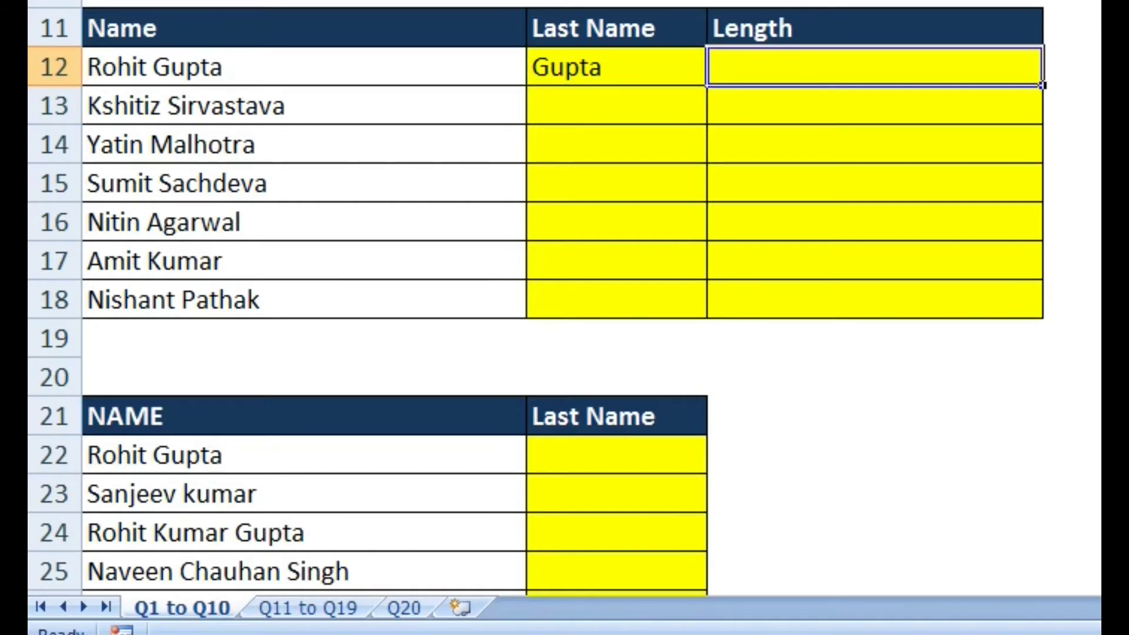
text(=LE)
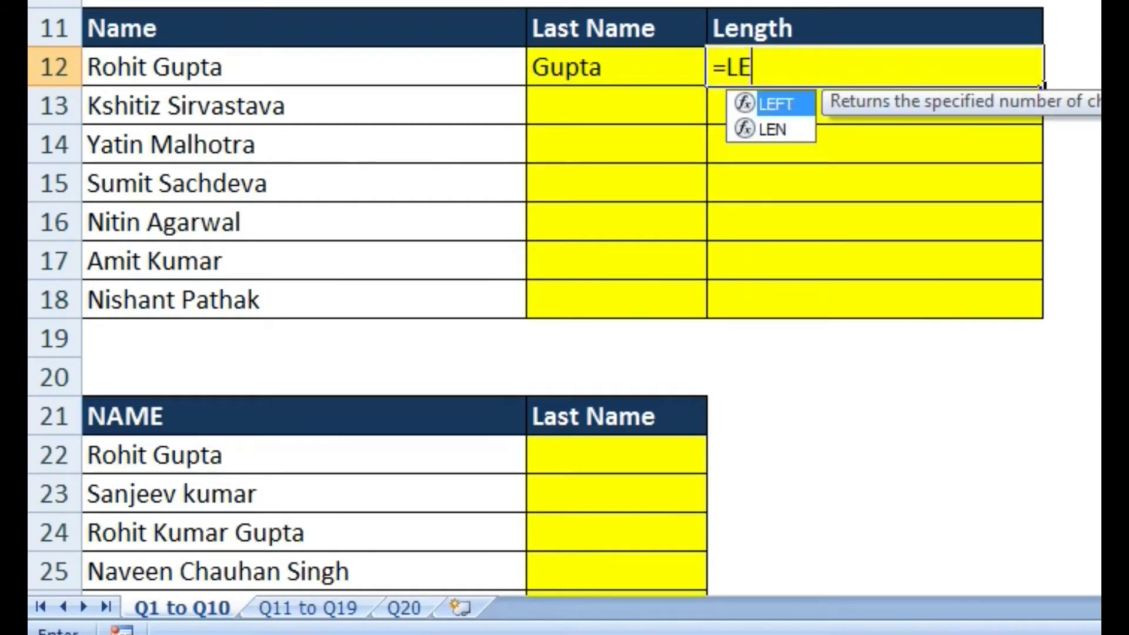
key(Down)
key(Tab)
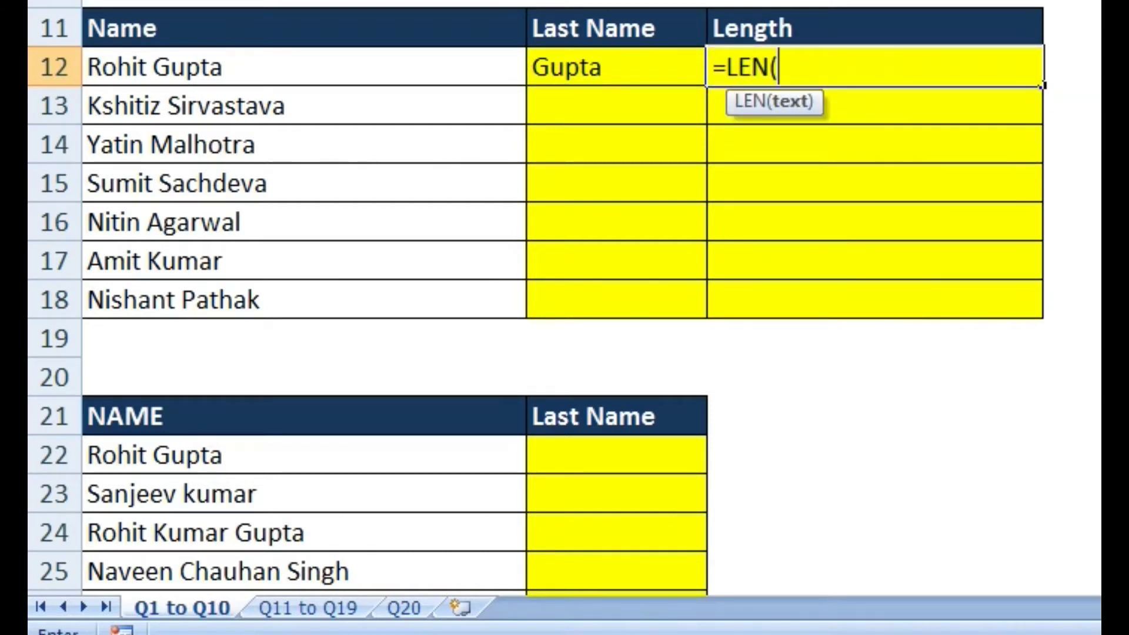
key(Left)
text())
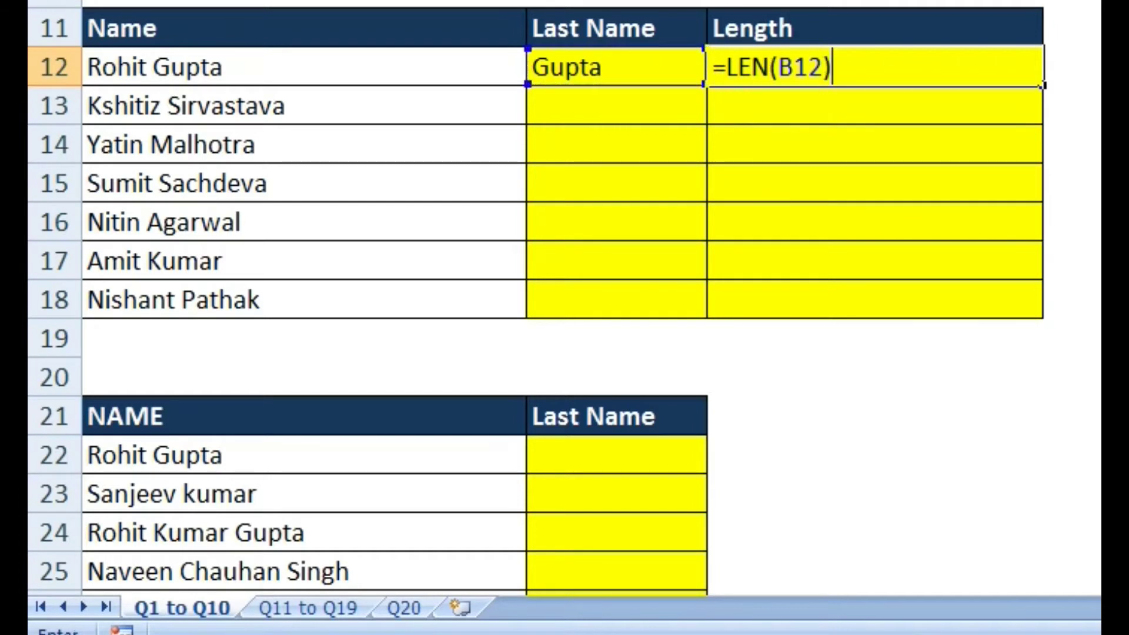
key(Return)
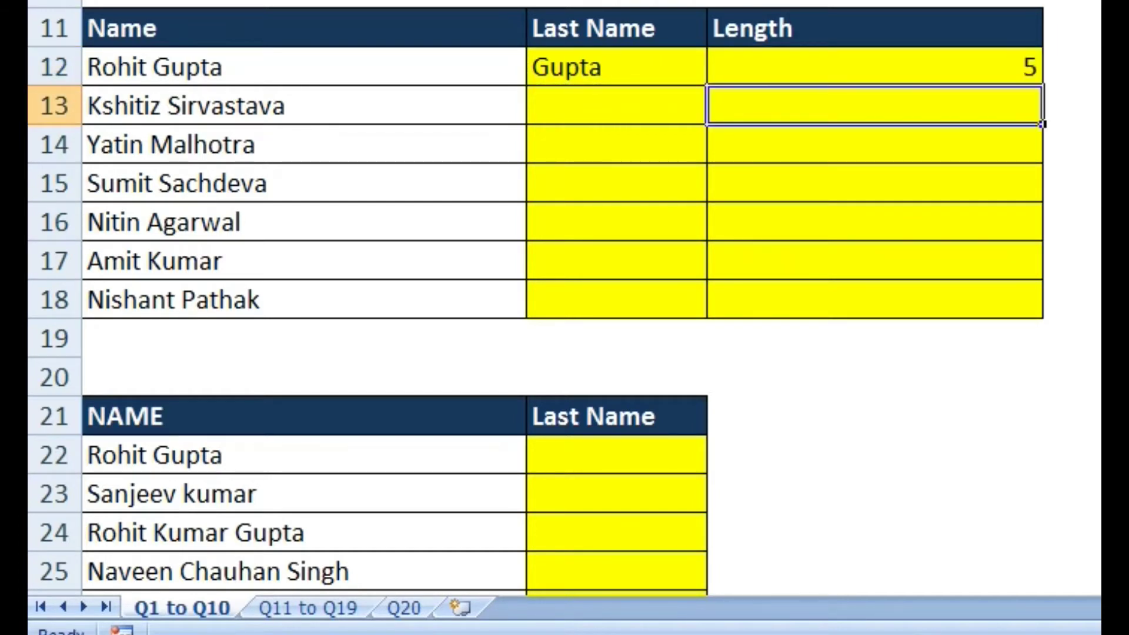
Fill the last-name formula from B12 down through B18
key(Left)
key(Up)
key(shift+Down)
key(shift+Down)
key(shift+Down)
key(shift+Down)
key(shift+Down)
key(shift+Down)
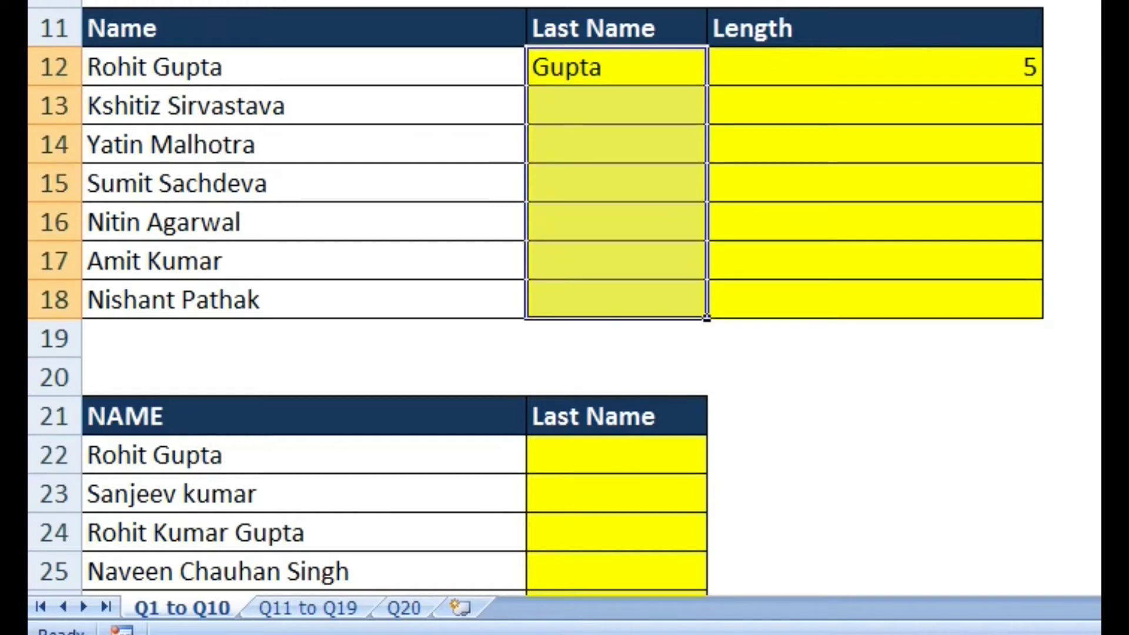
key(ctrl+d)
Fill the length formula from C12 down through C18
key(Right)
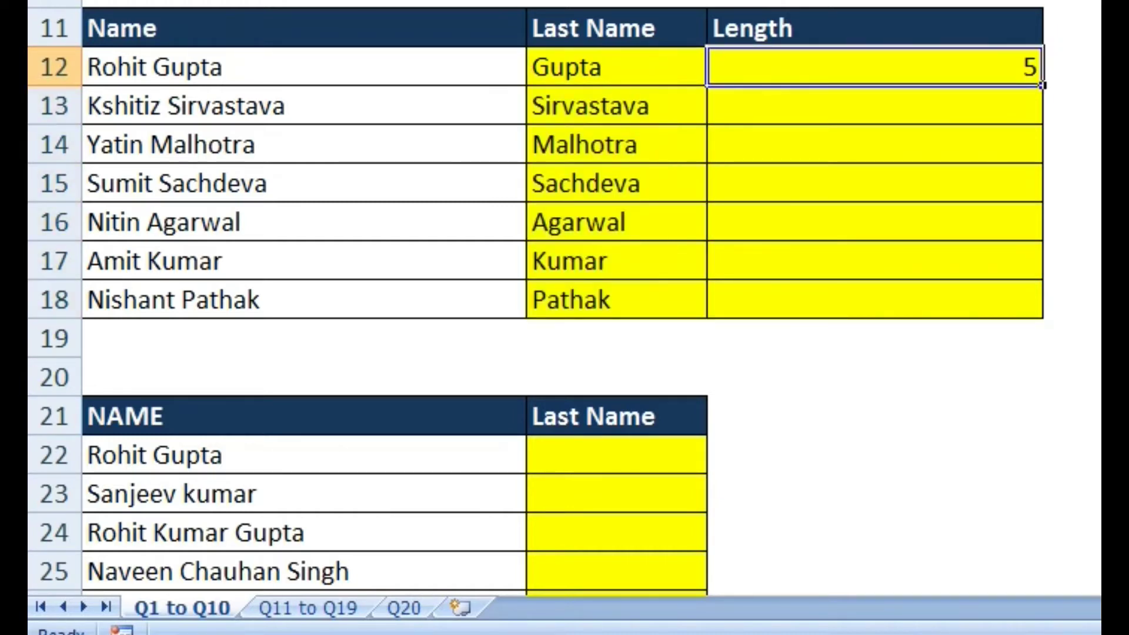
key(shift+Down)
key(shift+Down)
key(shift+Down)
key(shift+Down)
key(shift+Down)
key(shift+Down)
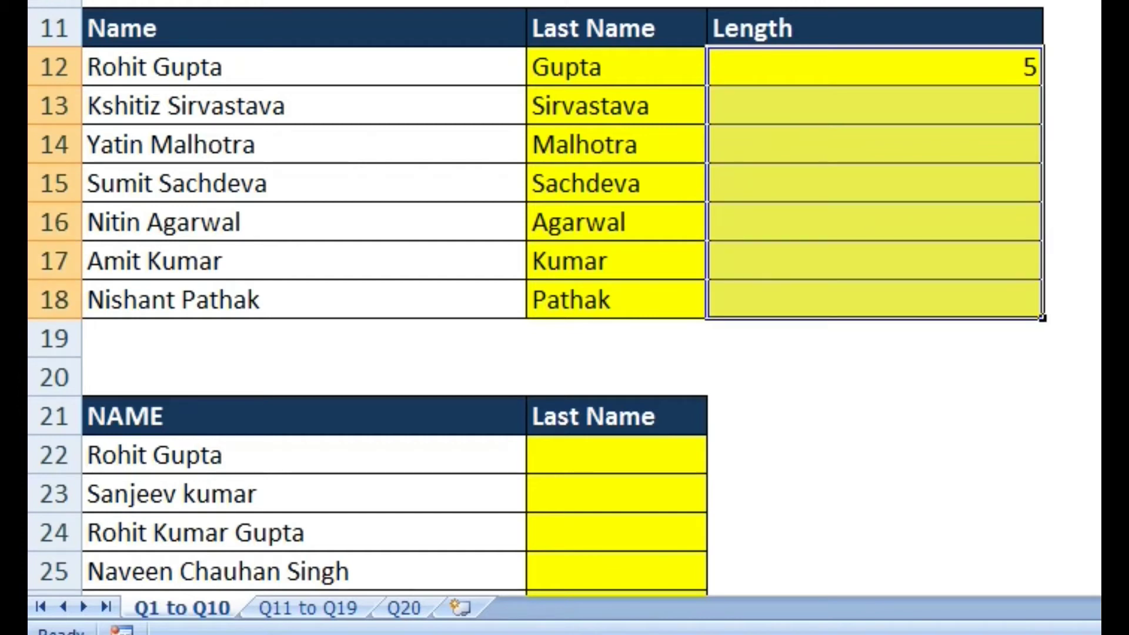
key(ctrl+d)
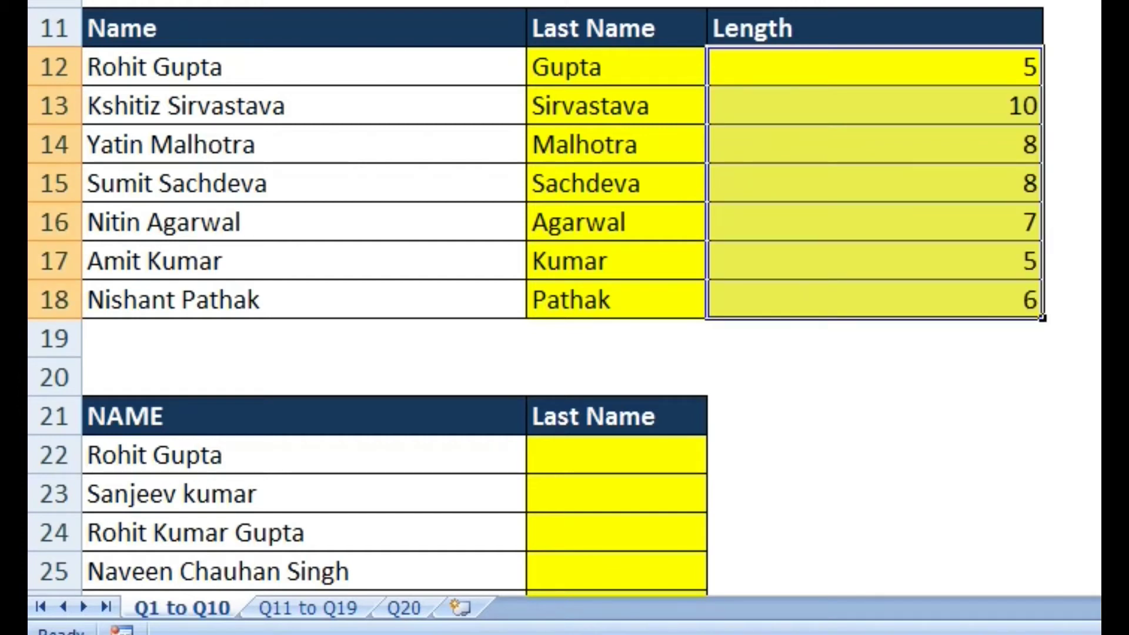
Review the last-name results in rows 12 to 18 and examine the names in the next table, rows 22 to 28
click(817, 112)
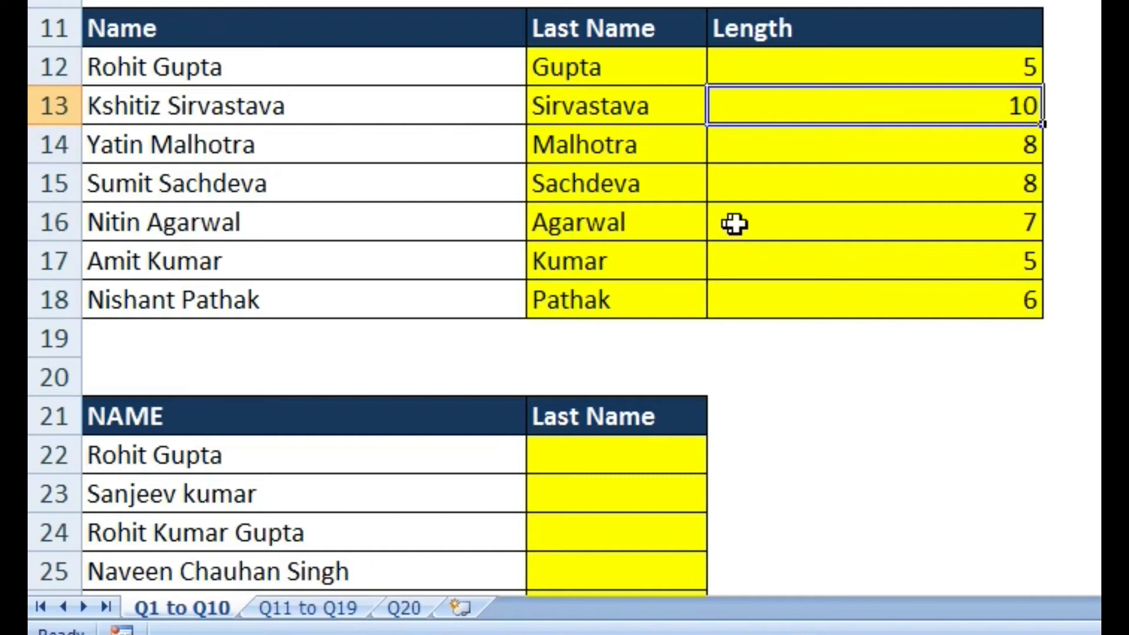
click(879, 263)
click(870, 299)
click(614, 68)
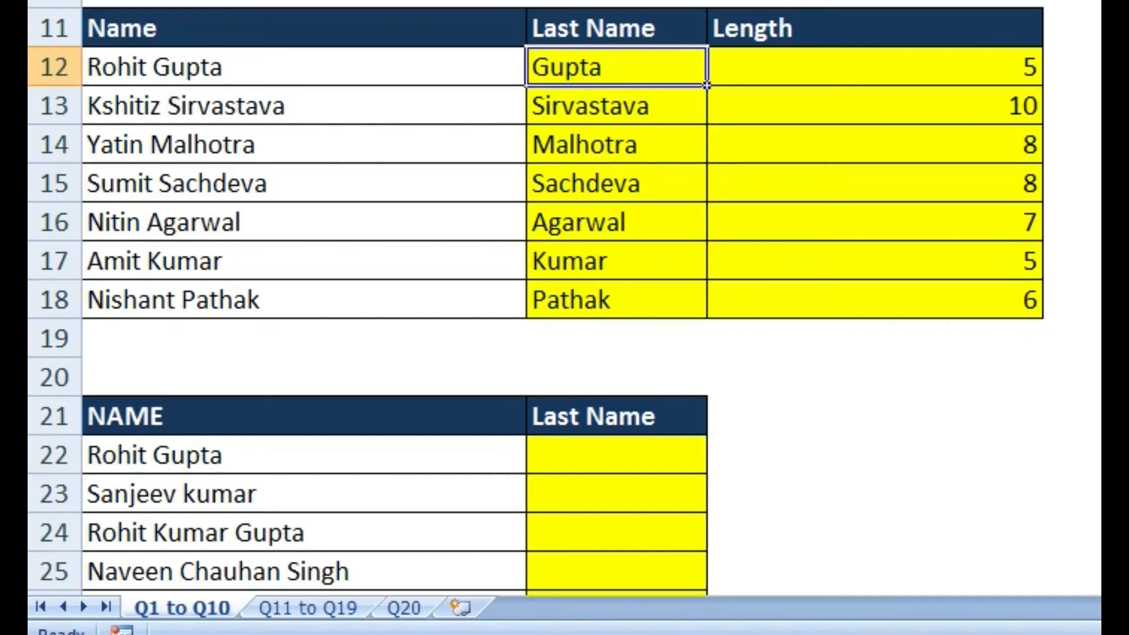
scroll(696, 423, down, 3)
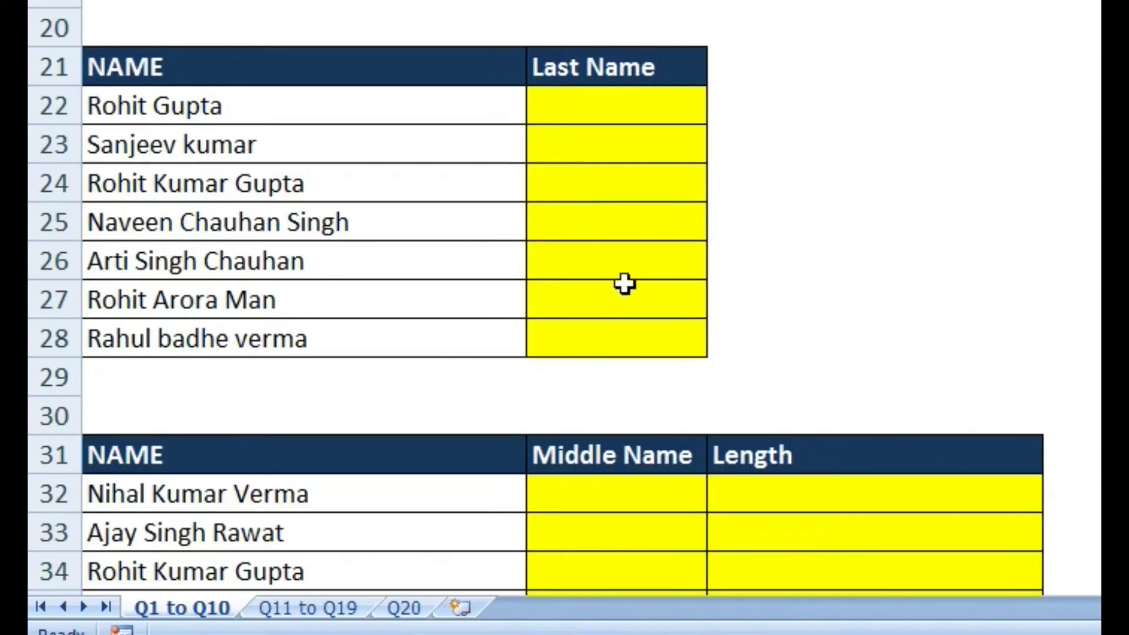
click(605, 105)
key(Up)
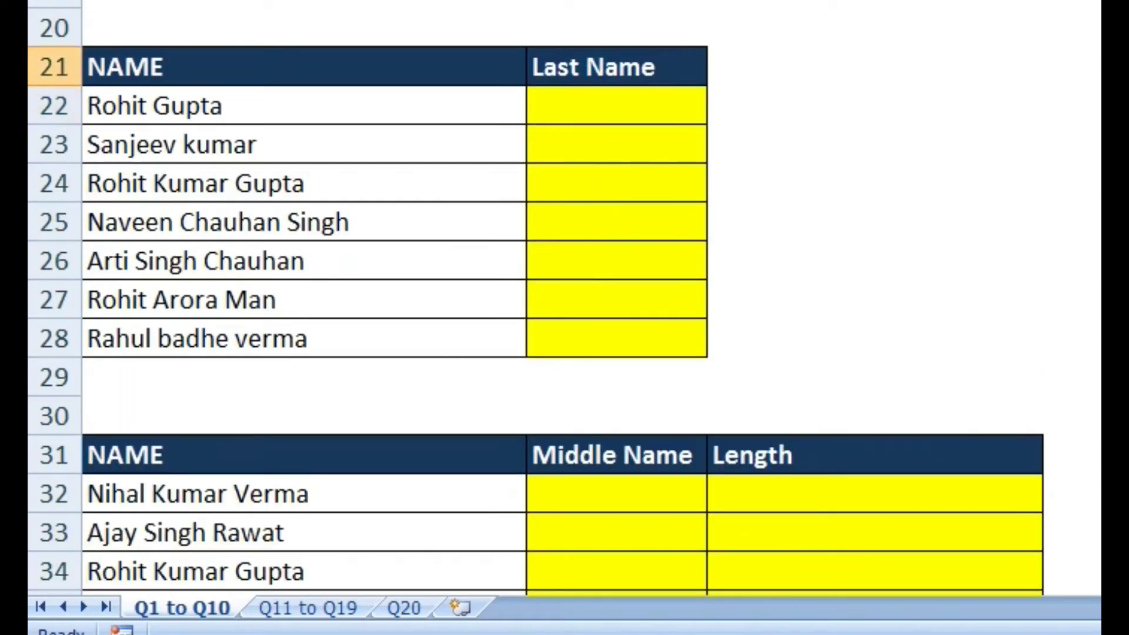
click(1111, 144)
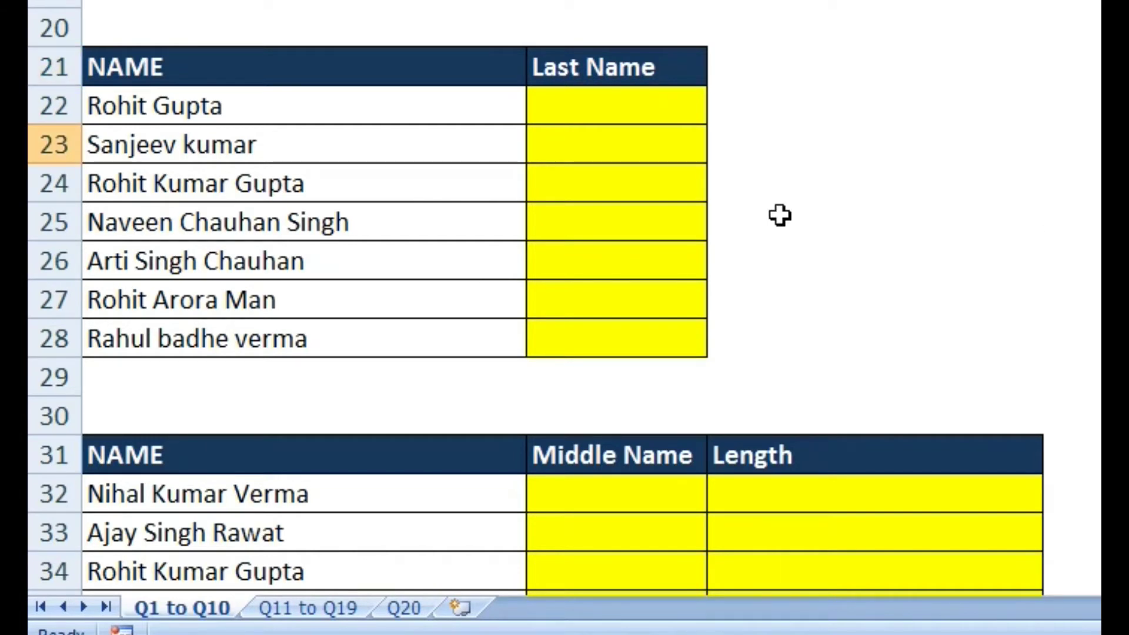
click(632, 97)
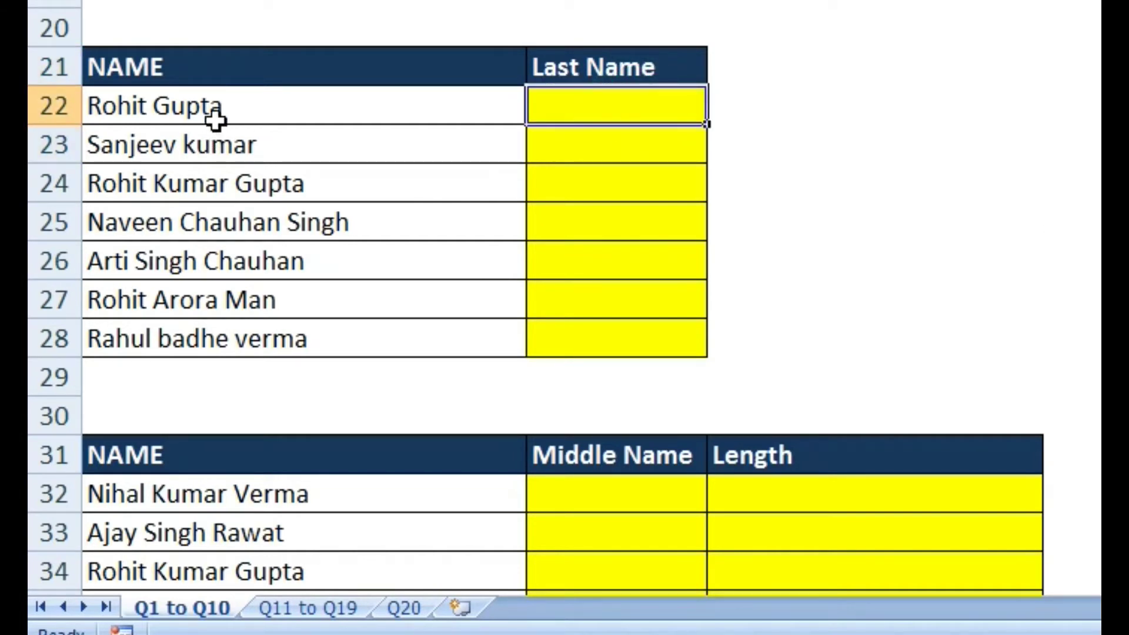
drag(232, 100, 245, 218)
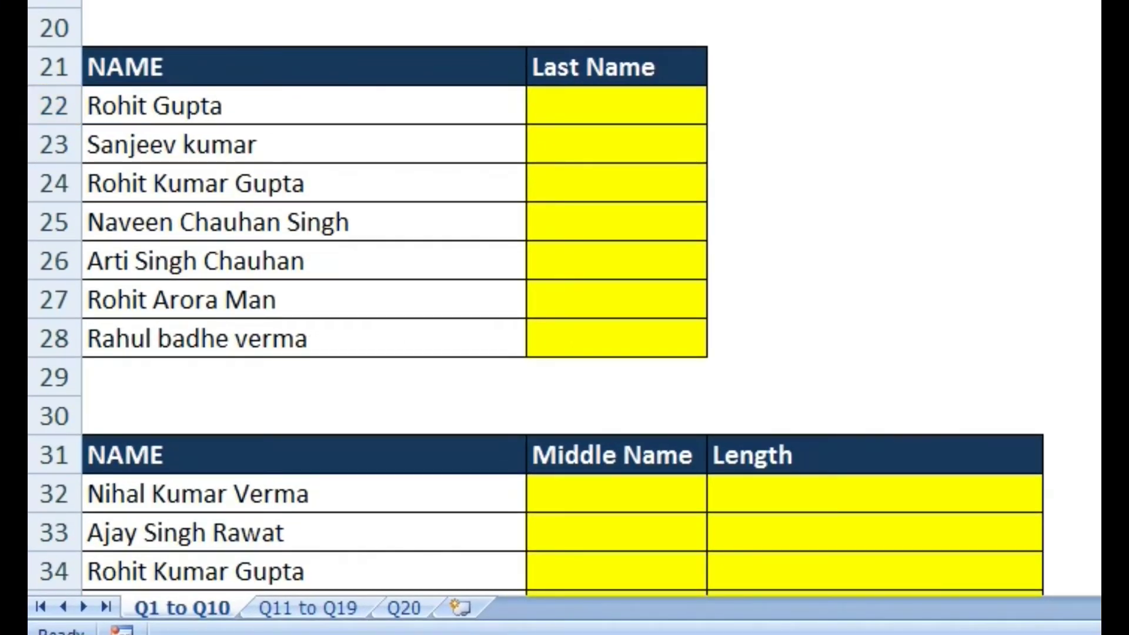
Copy the last-name formula from B18 into cell B22 of the next Last Name table
key(F2)
key(shift+Home)
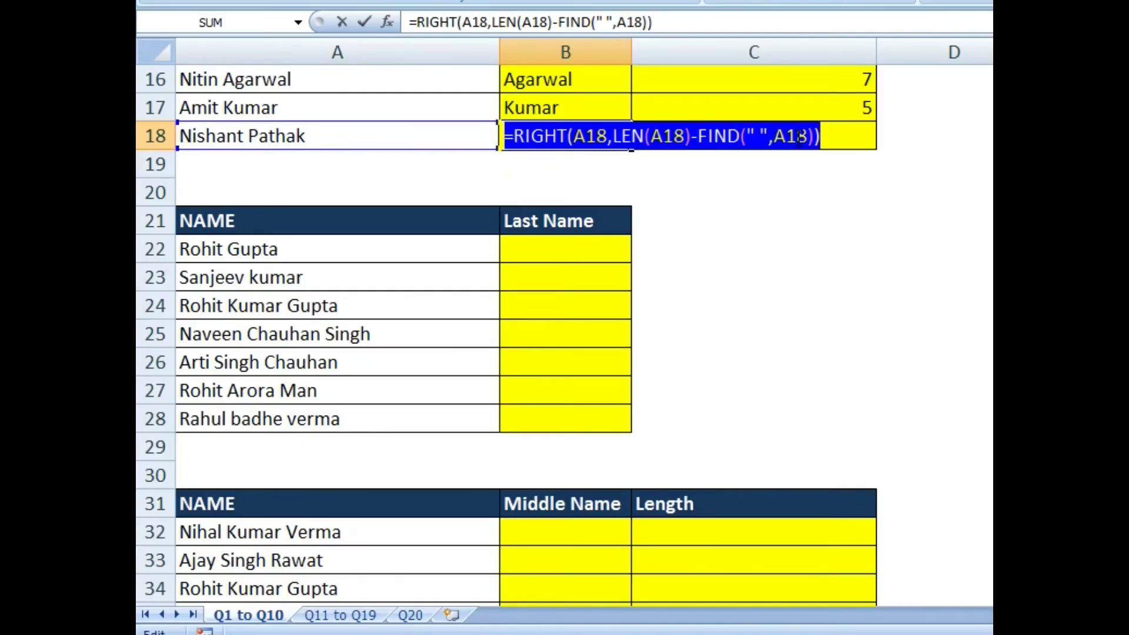
key(Return)
key(Return)
key(Return)
key(Return)
key(Up)
key(Up)
key(Up)
key(Up)
key(ctrl+c)
key(Down)
key(Down)
key(Down)
key(Down)
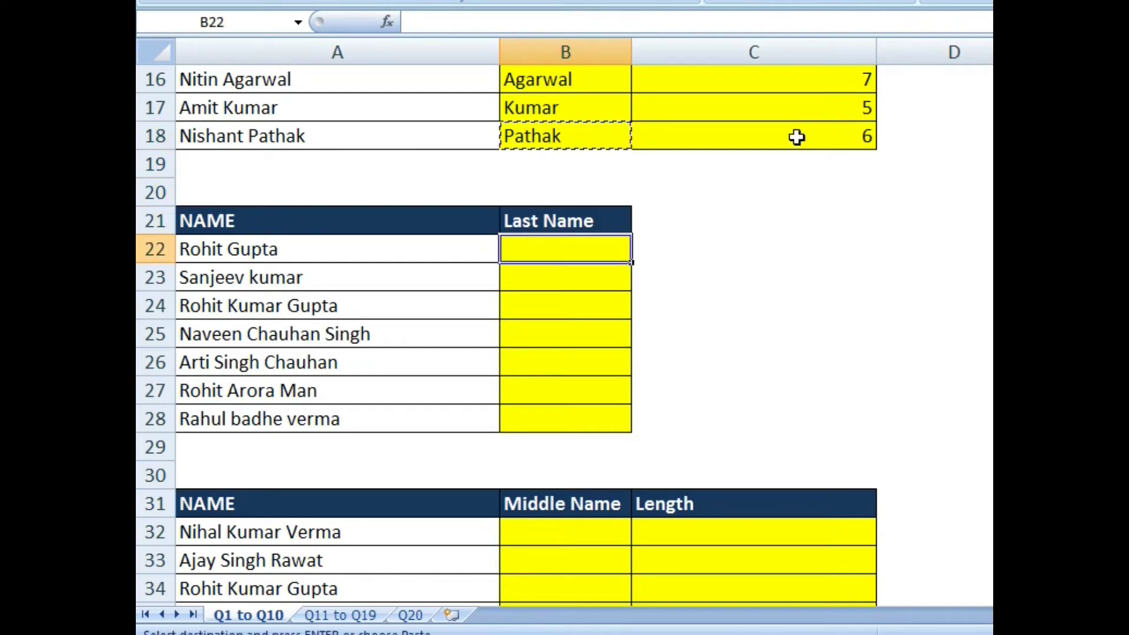
key(ctrl+v)
Paste the copied last-name formula across B22:B28 to try it on the names with middle names
key(shift+Down)
key(shift+Down)
key(shift+Down)
key(shift+Down)
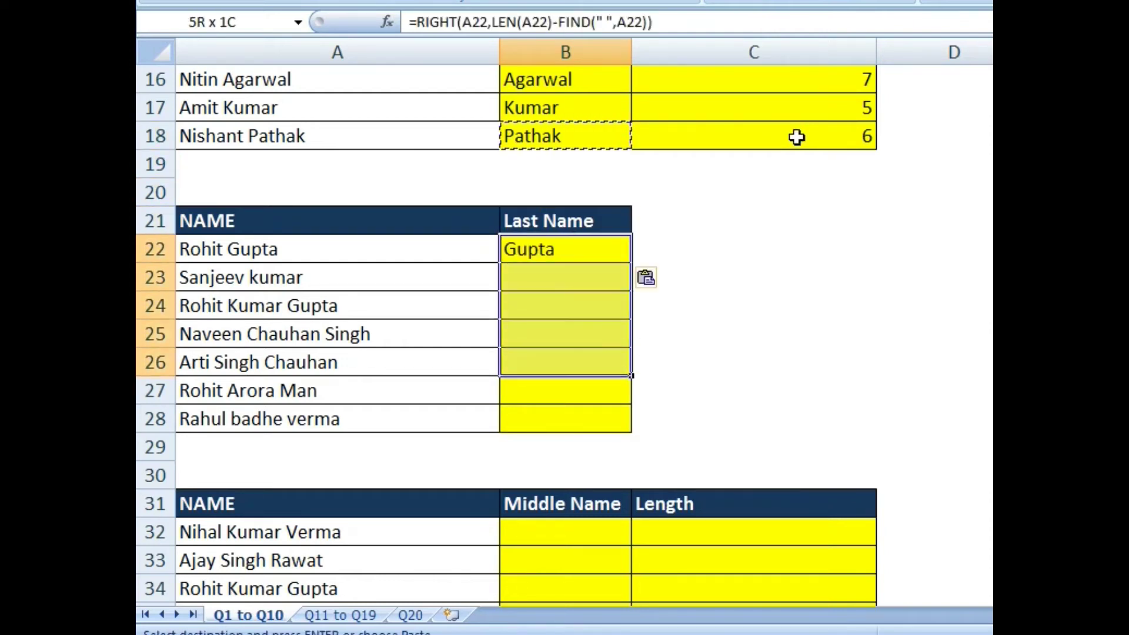
key(shift+Down)
key(shift+Down)
key(Return)
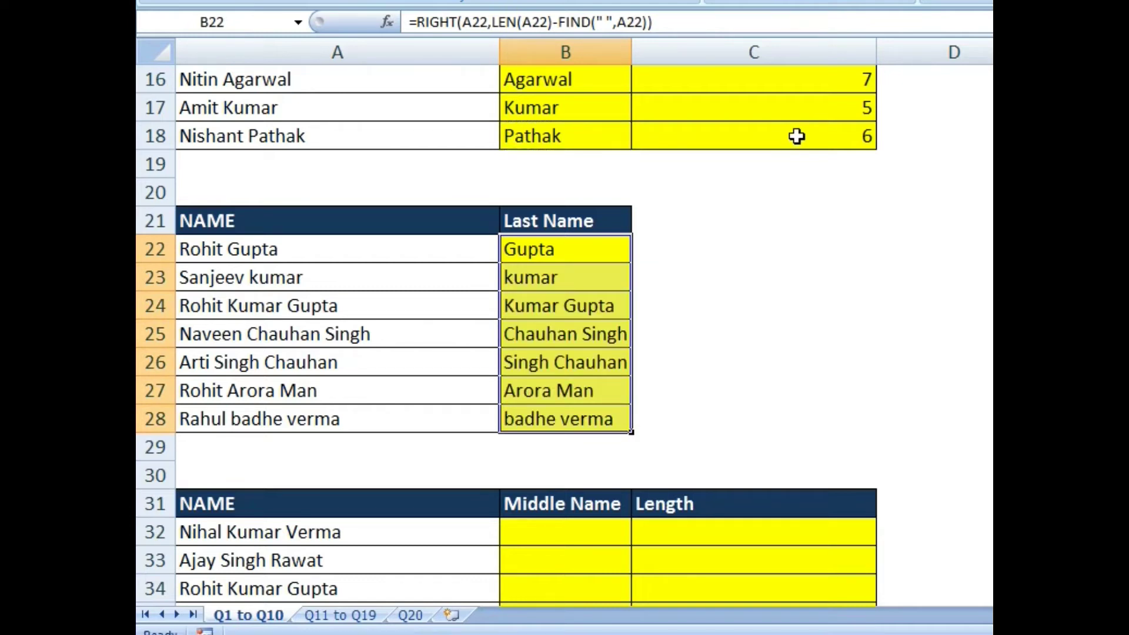
Check the extracted names in B24 and B25, and clear the formulas from B22:B28
click(551, 334)
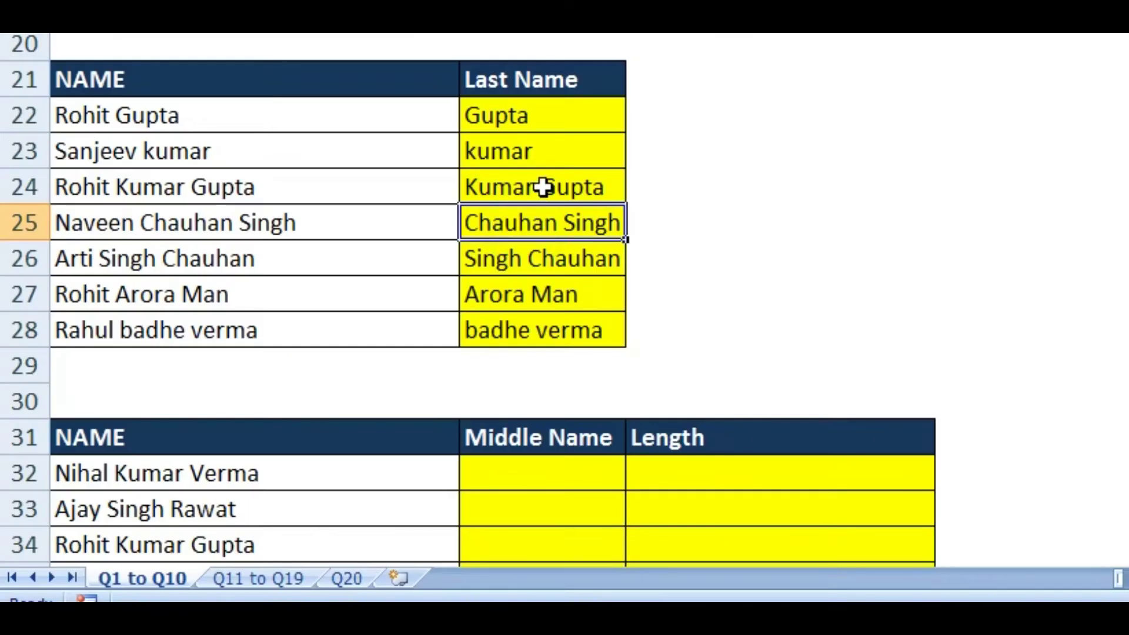
drag(547, 181, 552, 212)
click(548, 193)
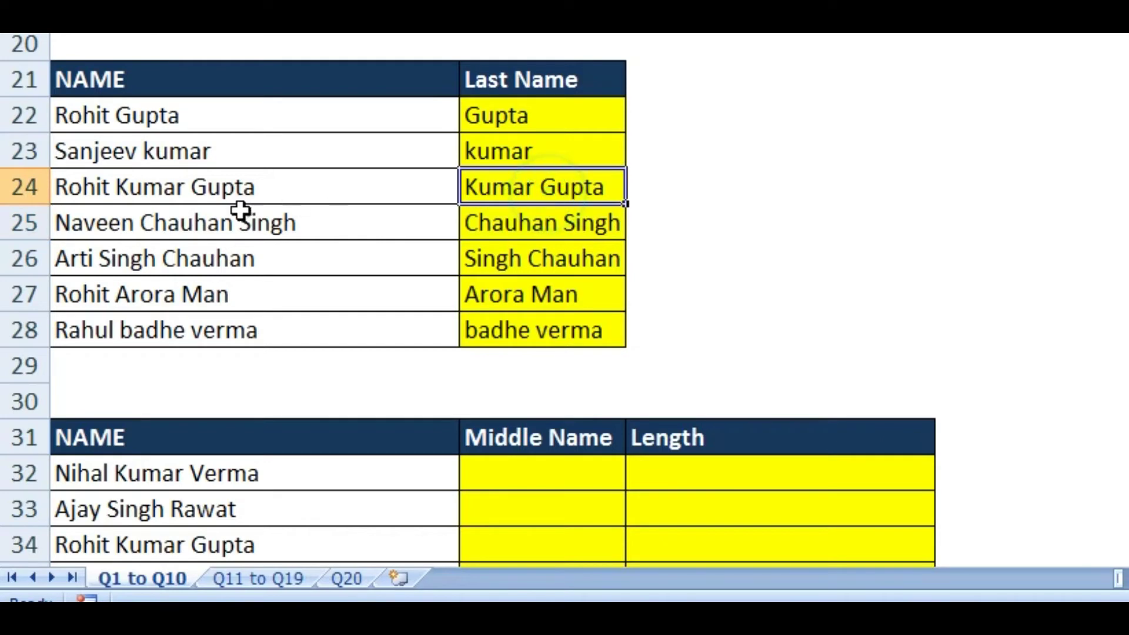
drag(542, 114, 542, 322)
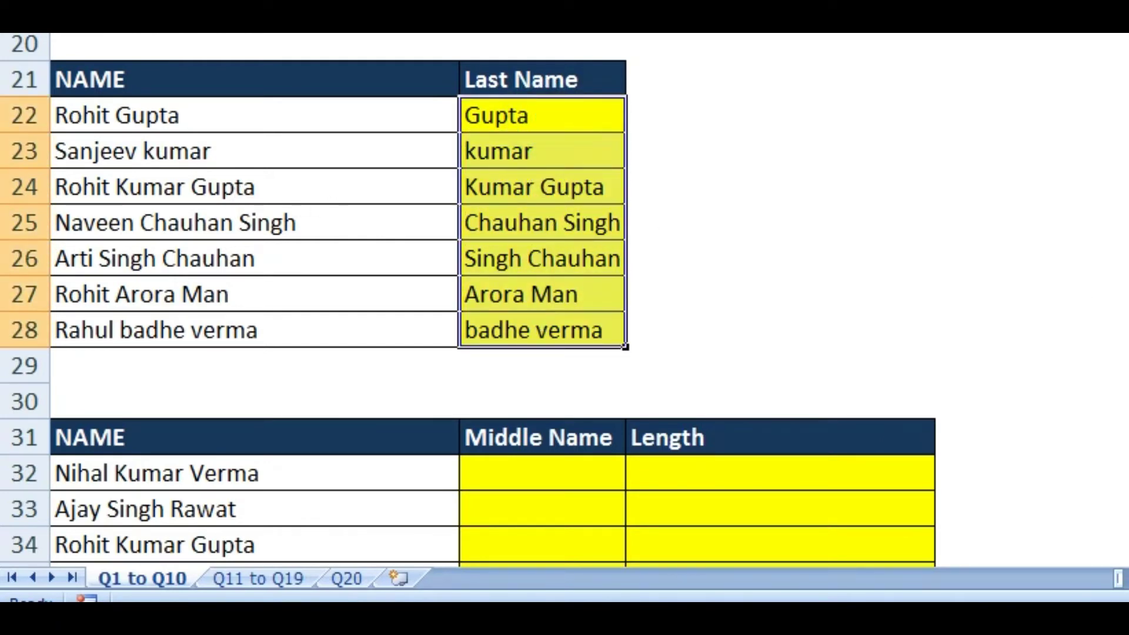
key(Delete)
click(529, 115)
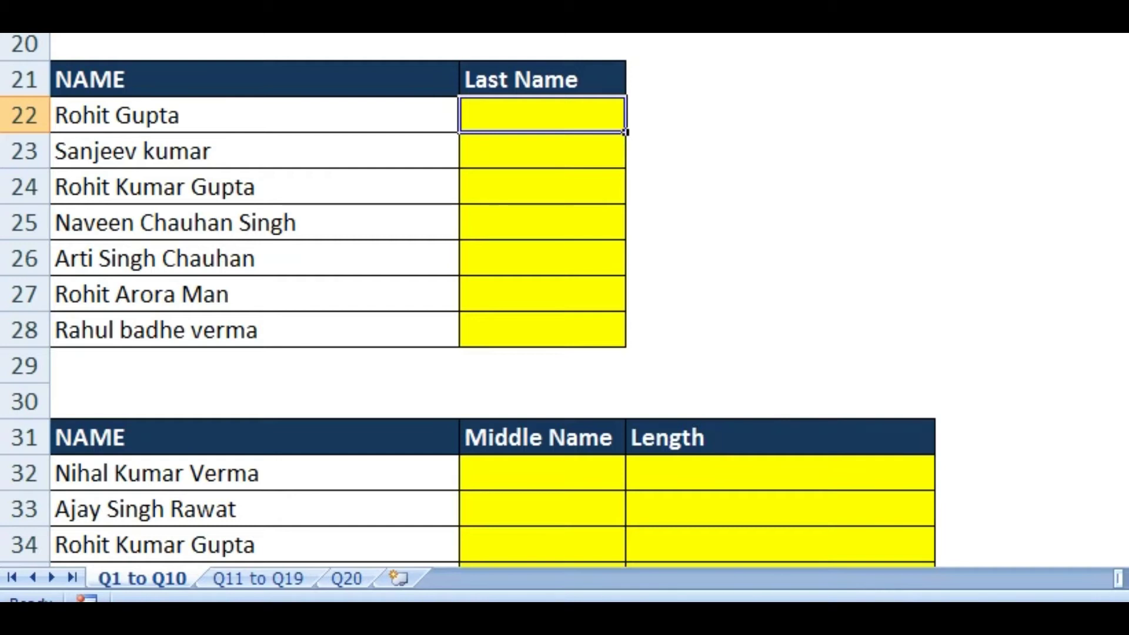
Start an IFERROR formula in cell B22 of the Last Name table
text(=)
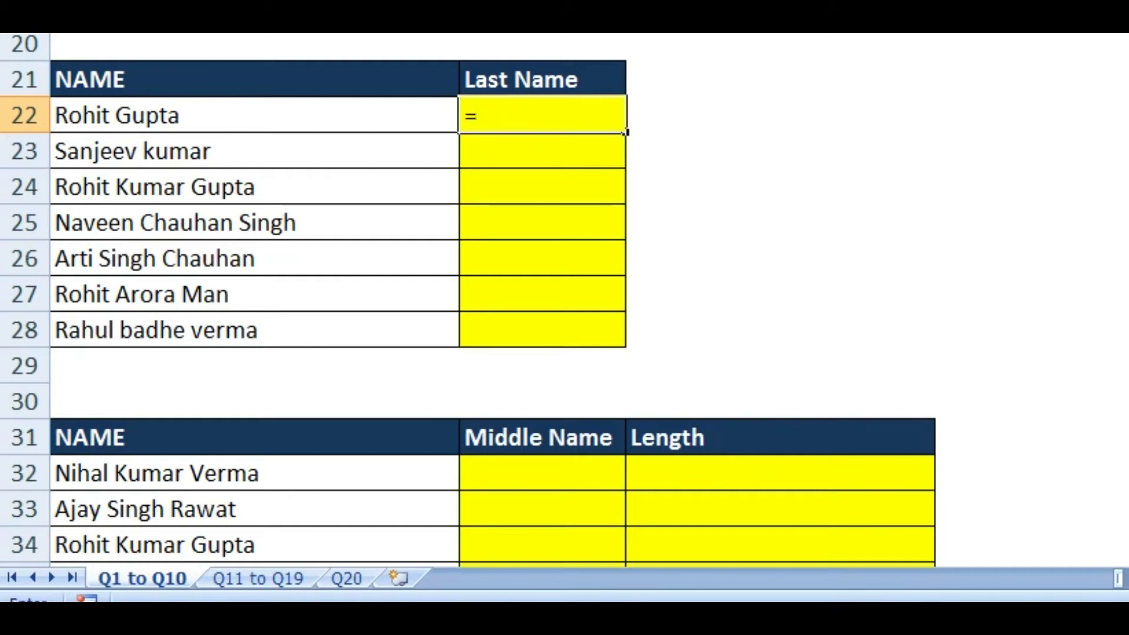
text(IF)
key(Down)
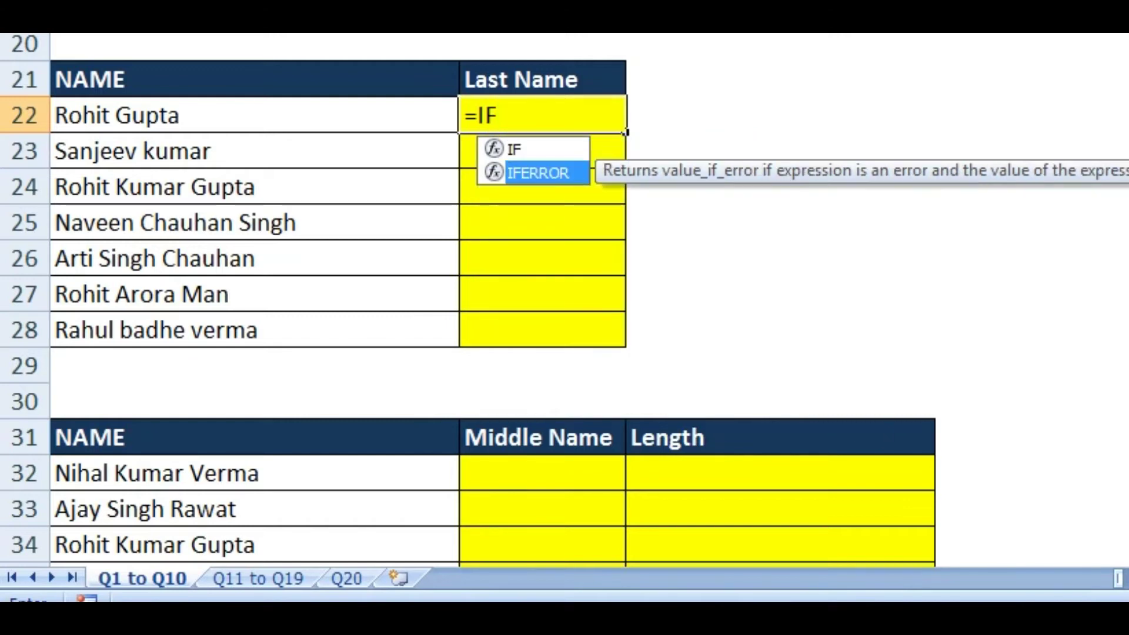
key(Tab)
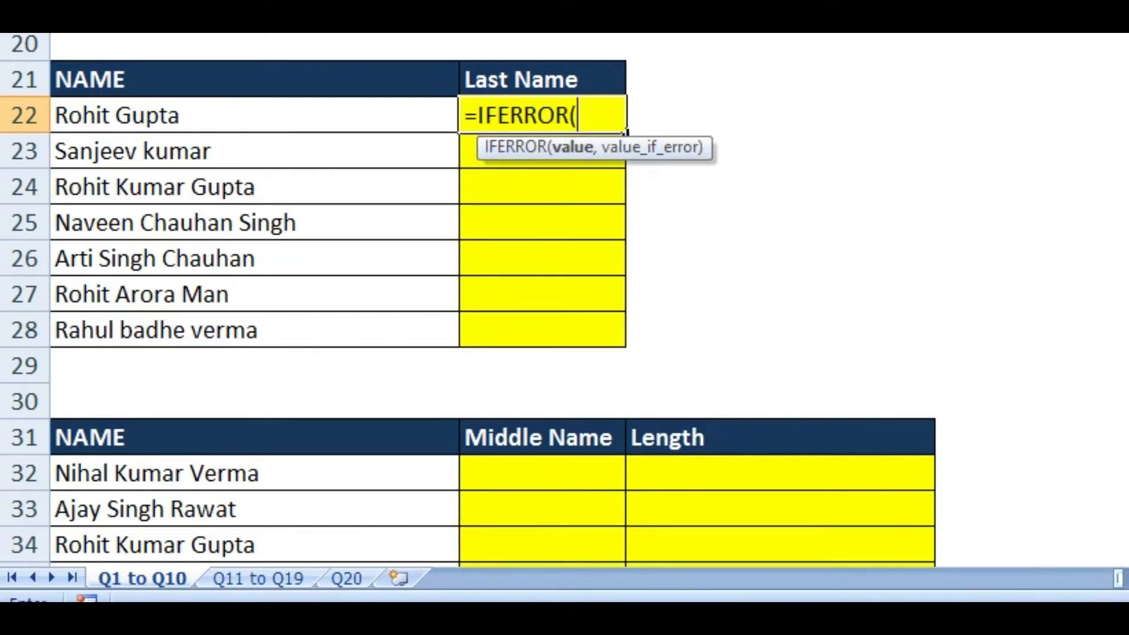
key(Left)
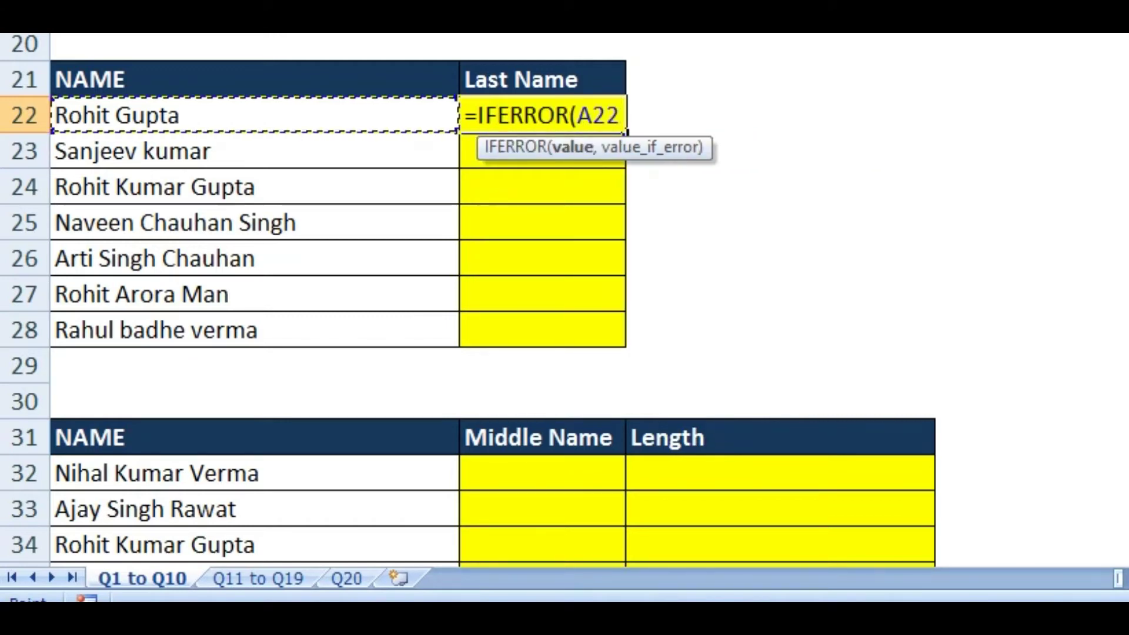
key(BackSpace)
key(BackSpace)
key(BackSpace)
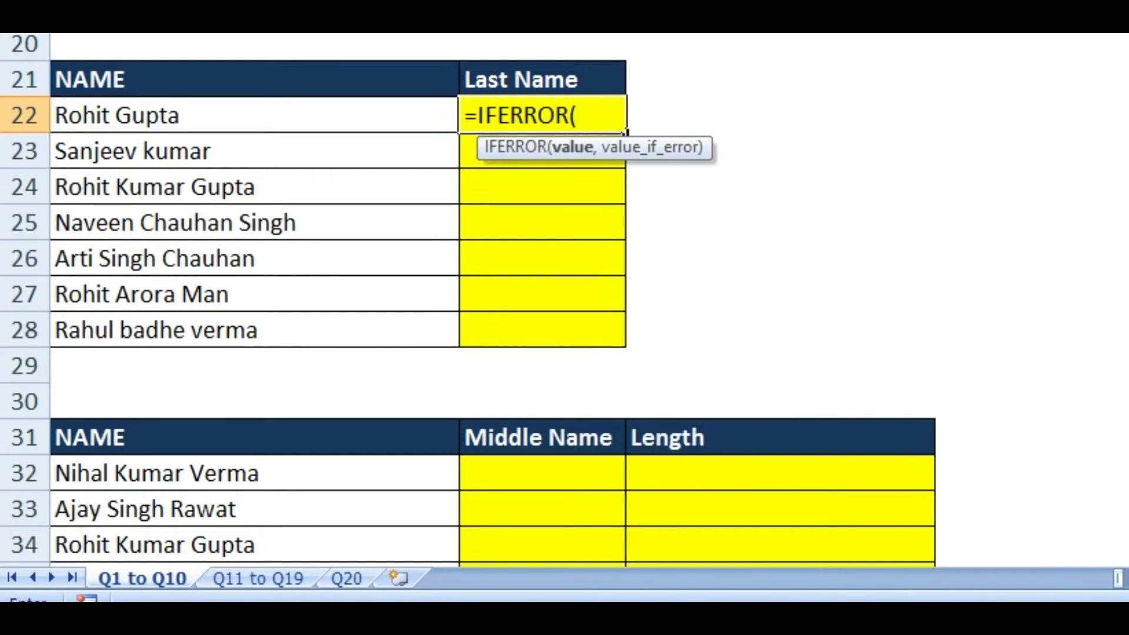
Nest RIGHT as the IFERROR value, using A22 as its text and beginning the character count with LEN(A22)-
text(RI)
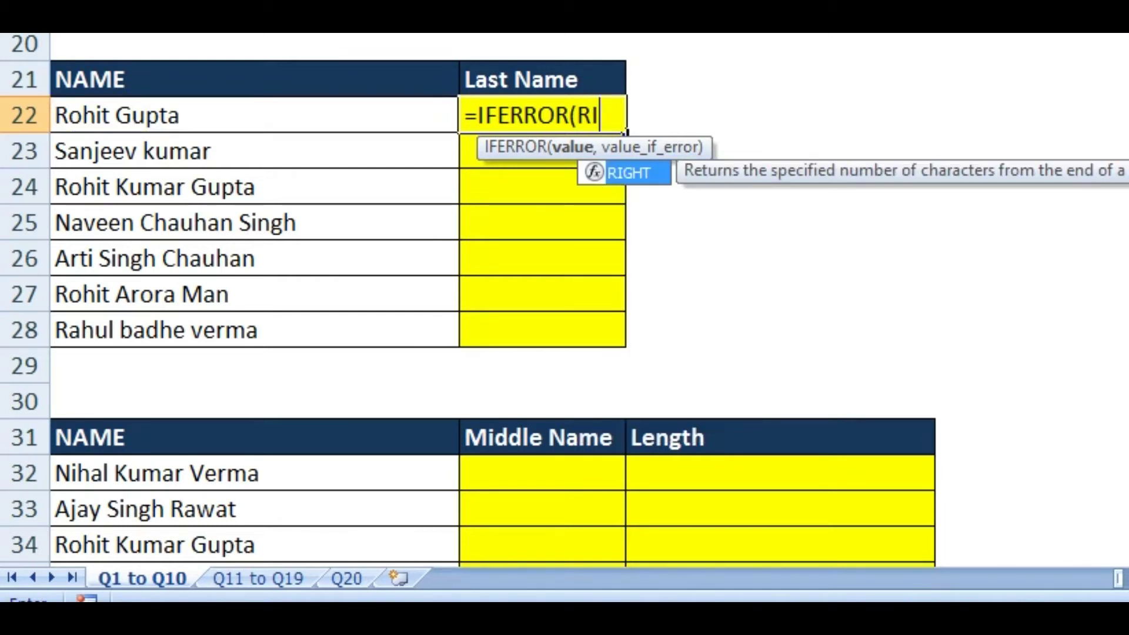
key(Tab)
key(Left)
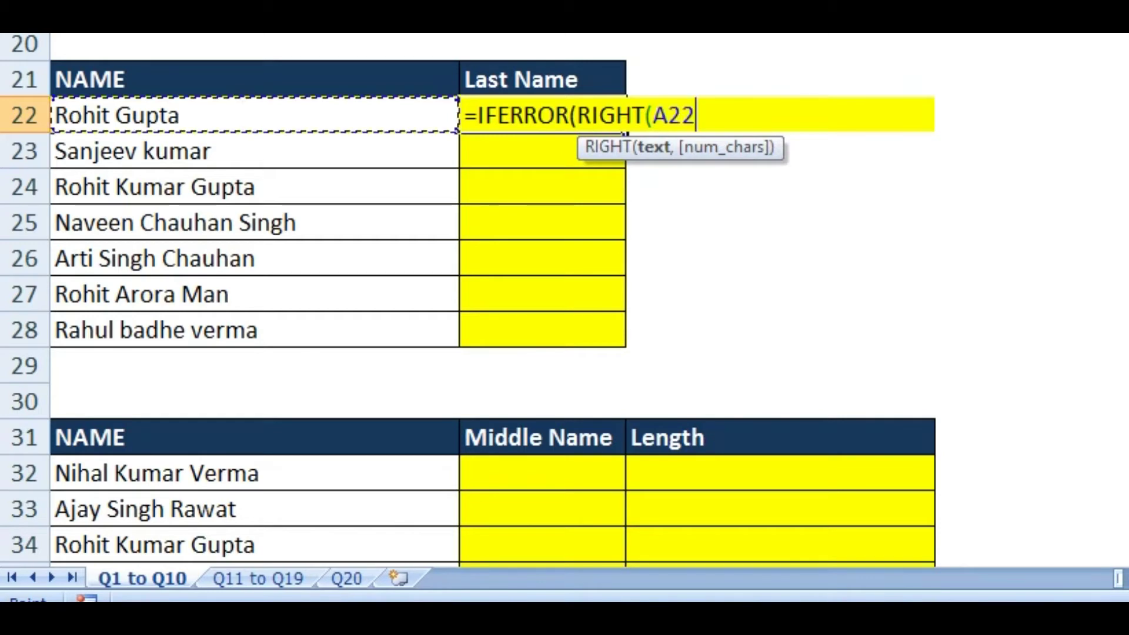
text(,)
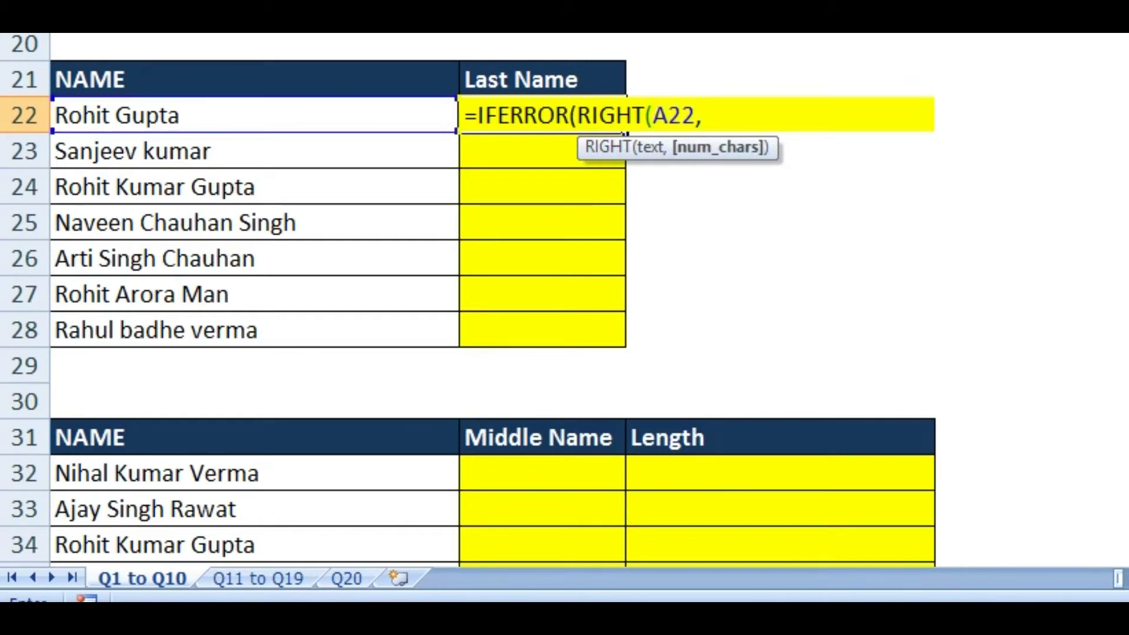
text(LE)
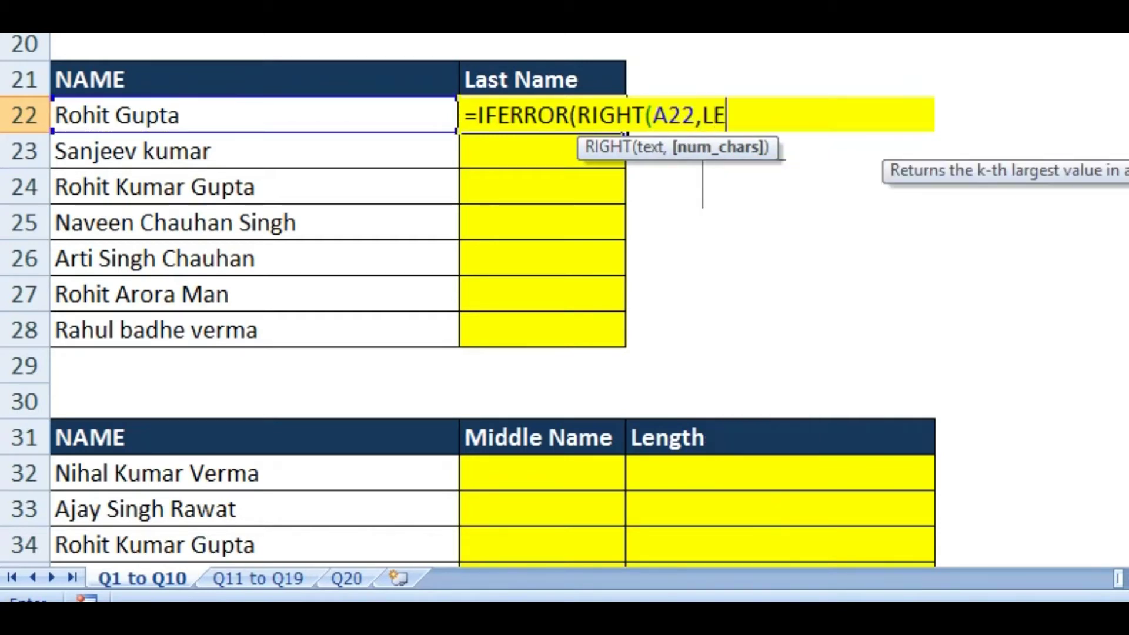
key(Down)
key(Tab)
key(Left)
text()-)
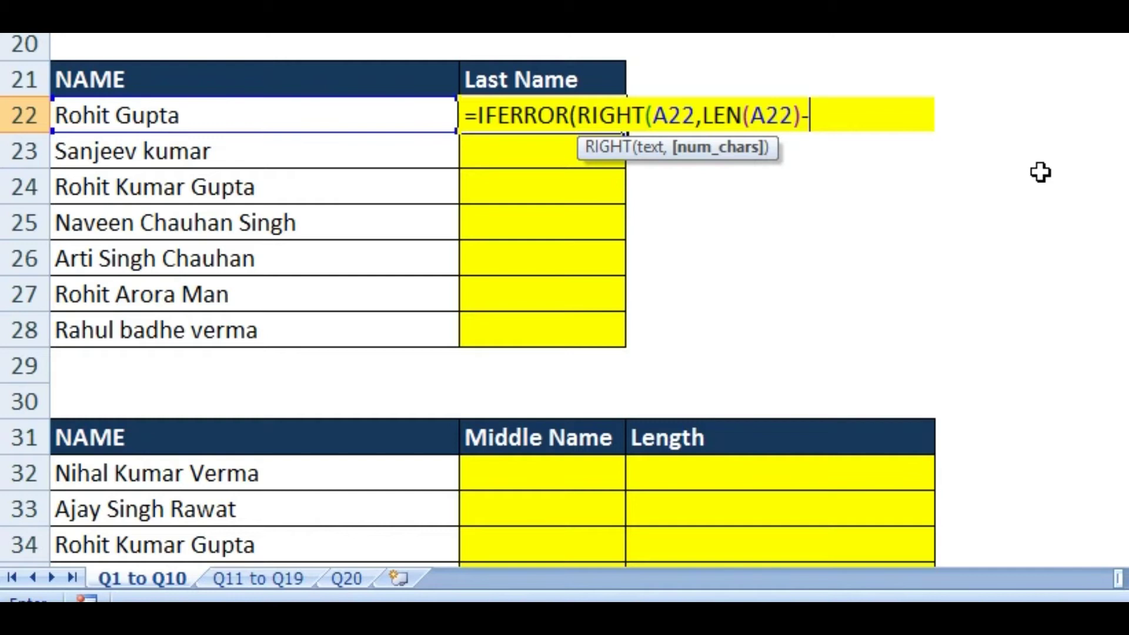
Subtract a FIND function in the character count, with a space " " as its search text
text(FI)
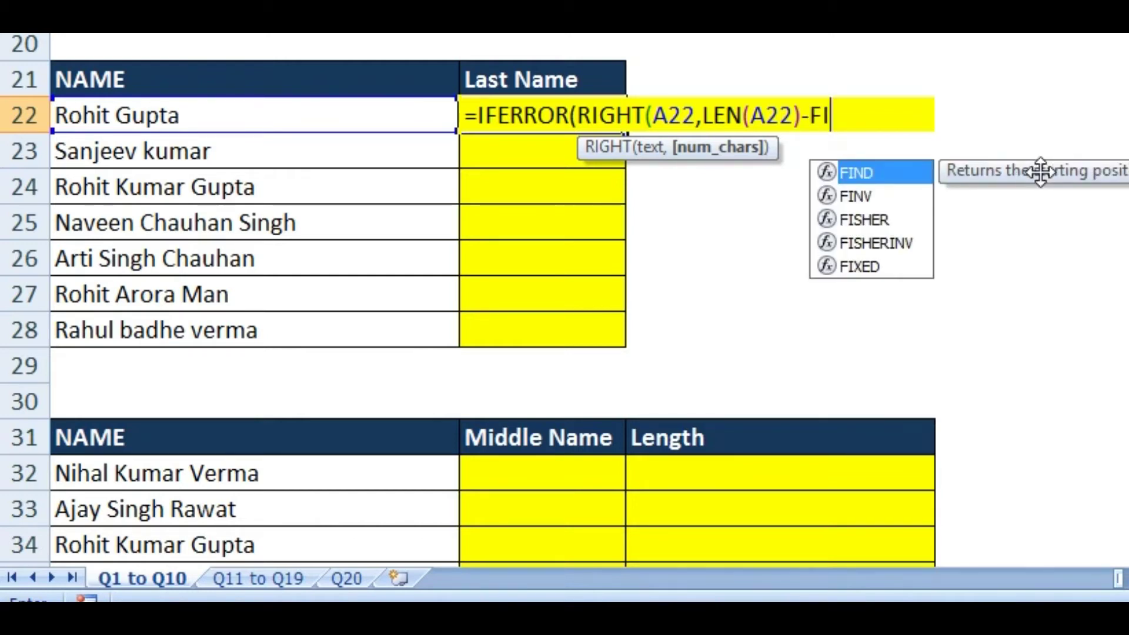
key(Tab)
text(")
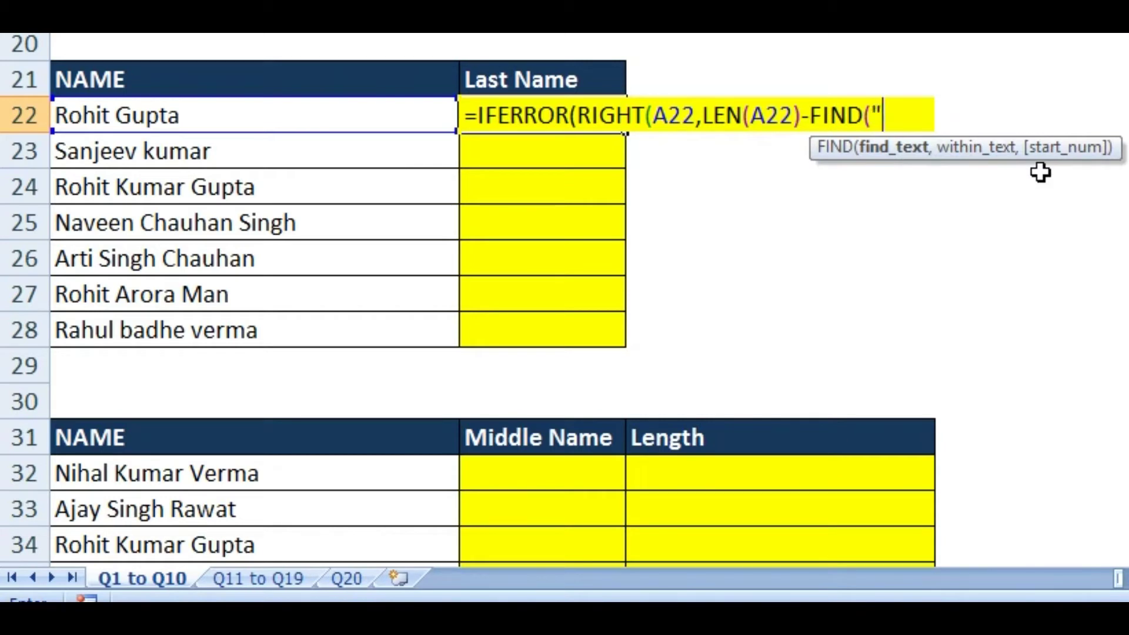
text( ",)
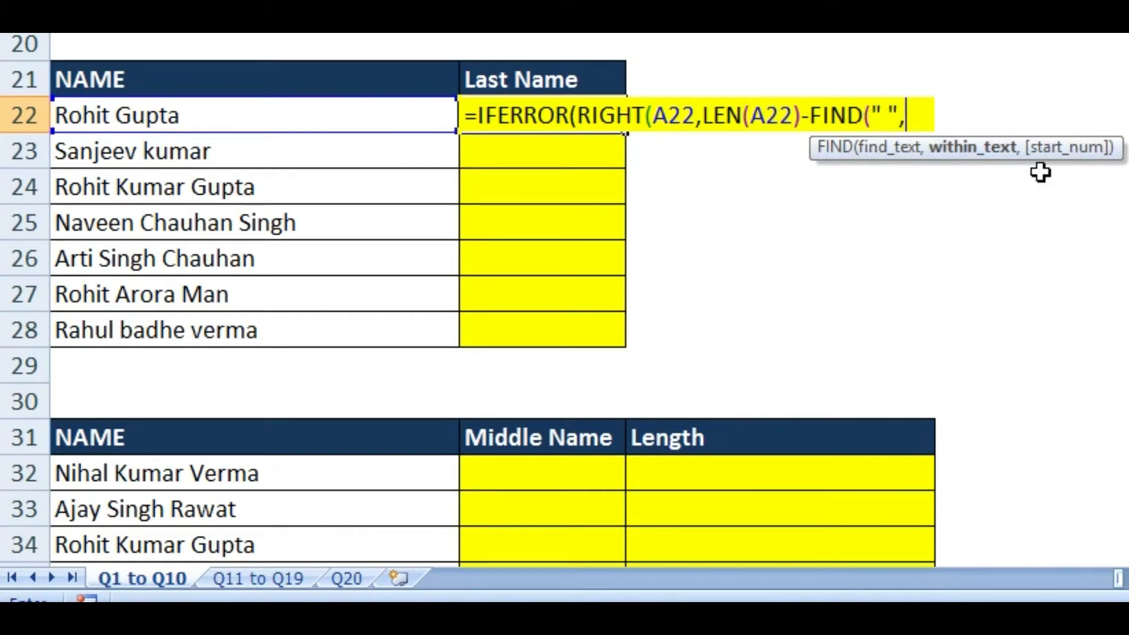
text(FI)
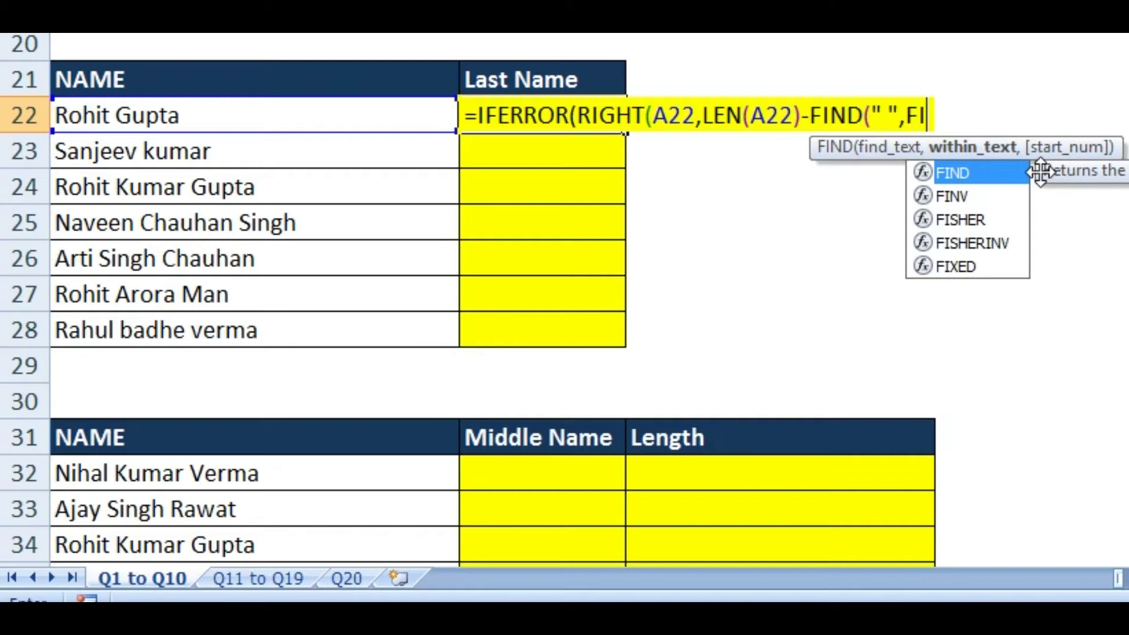
key(Tab)
text(" )
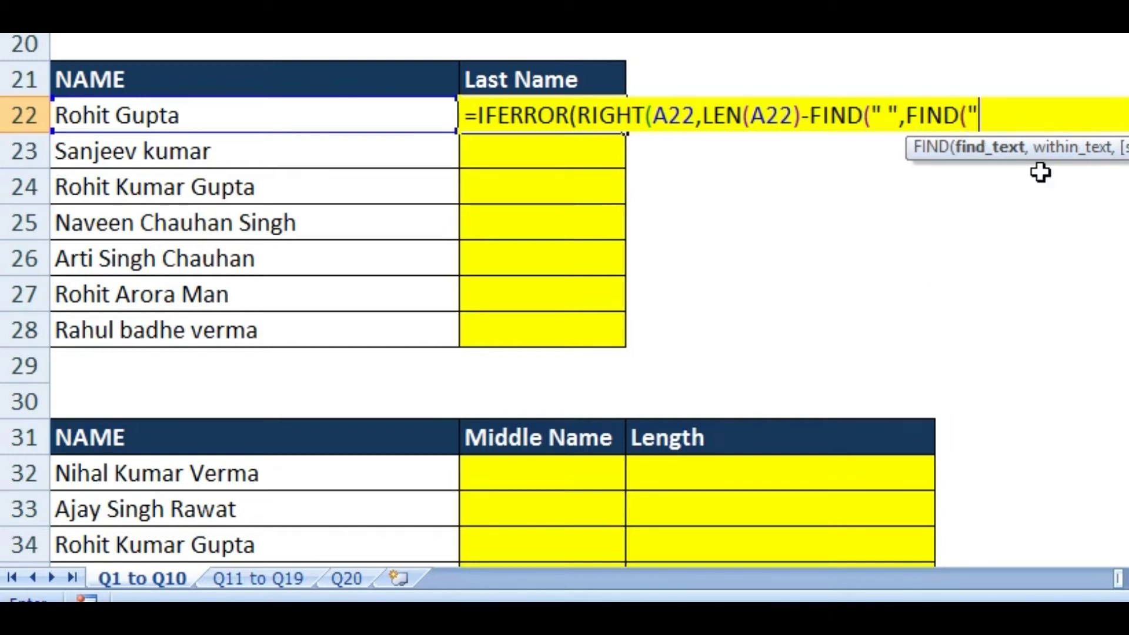
text(")
key(BackSpace)
key(BackSpace)
key(BackSpace)
key(BackSpace)
key(BackSpace)
key(BackSpace)
key(BackSpace)
key(BackSpace)
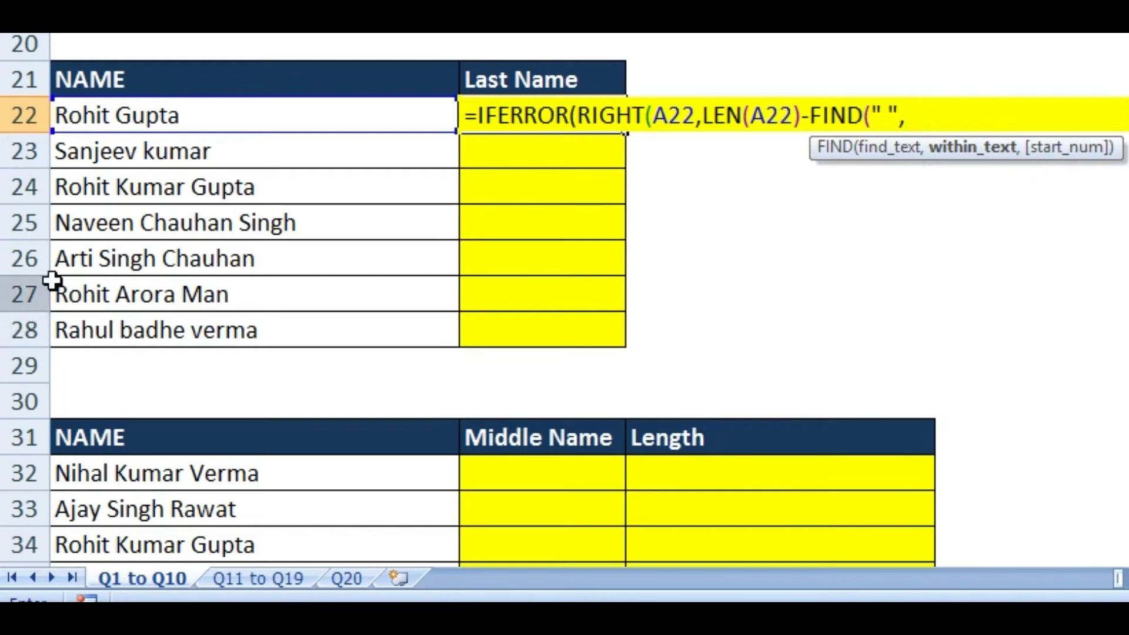
Make the FIND search within A22 with FIND(" ",A22)+1 as its start number, and try to enter the formula
click(205, 117)
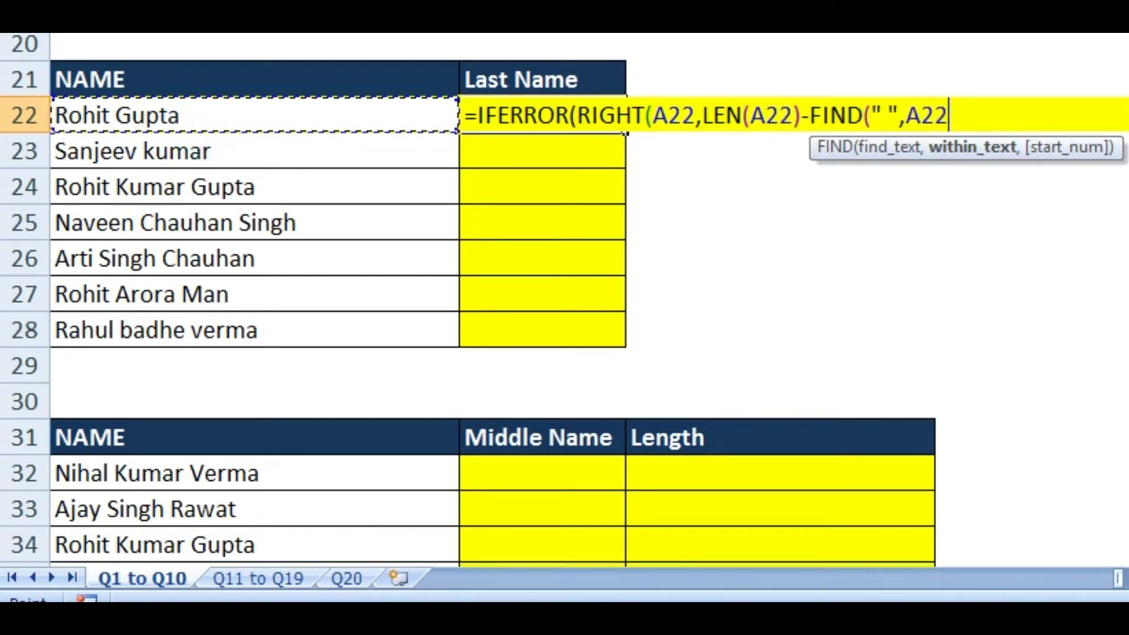
text(,FI)
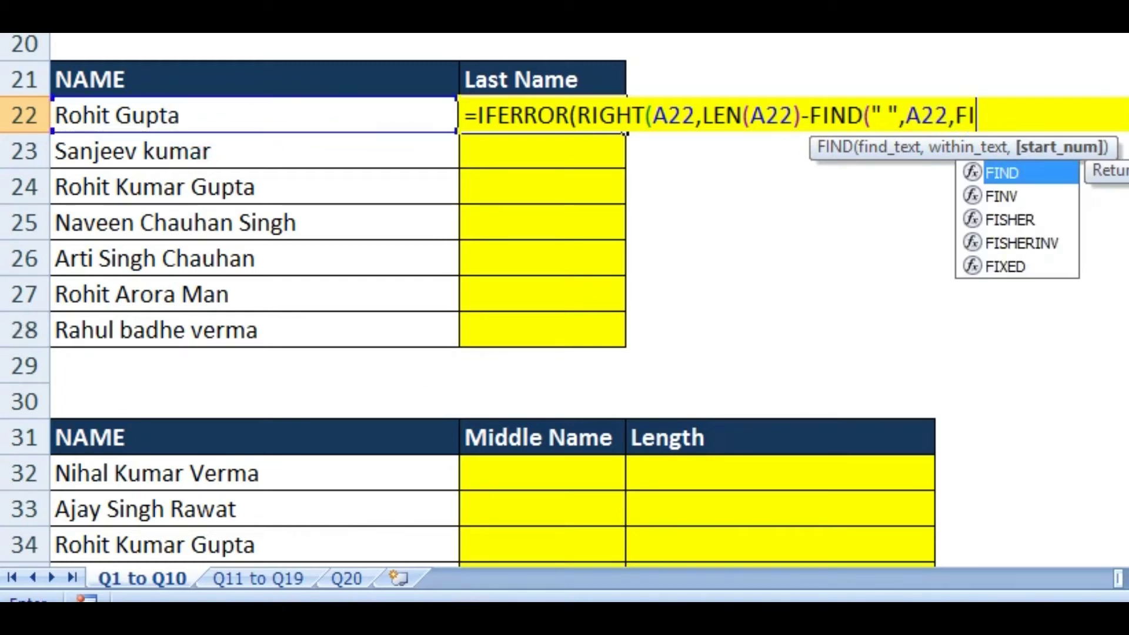
key(Tab)
text(" ")
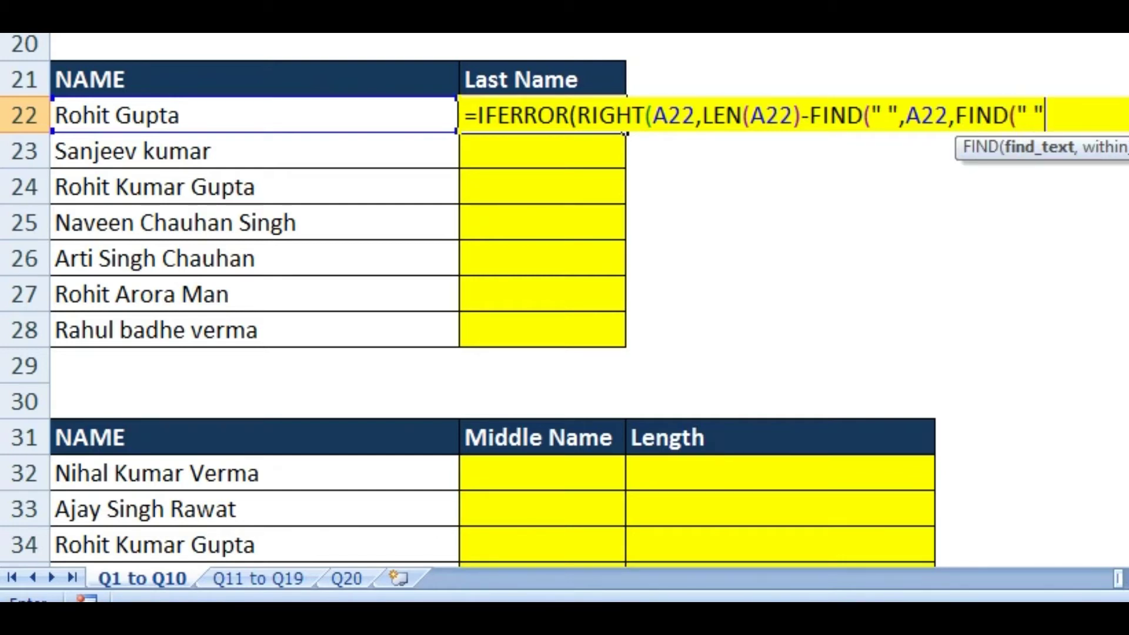
text(,)
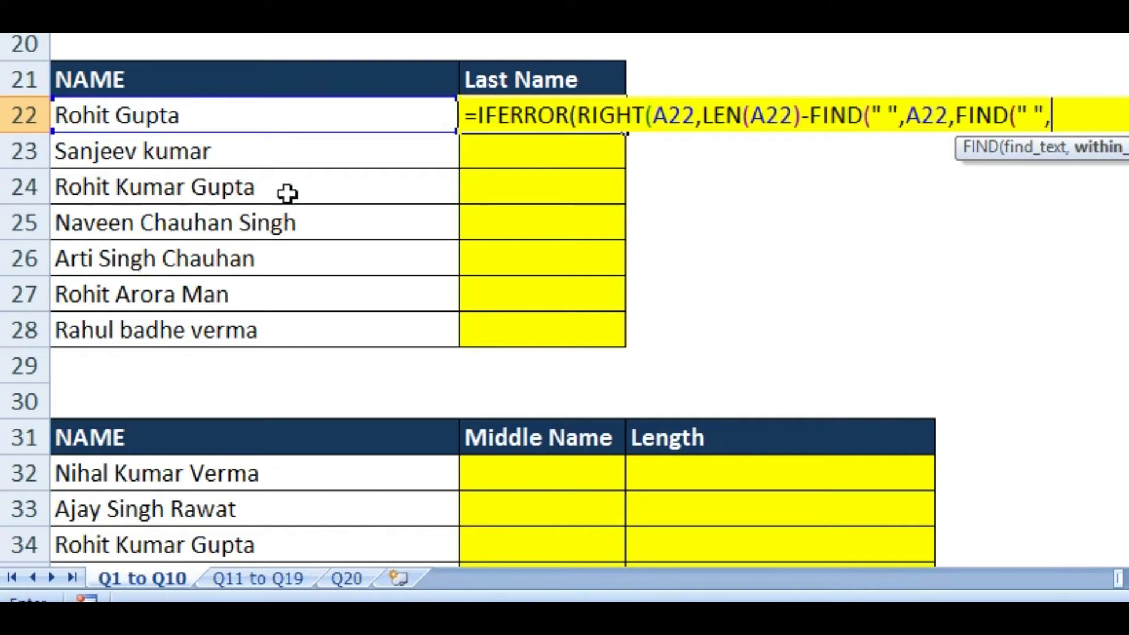
click(302, 120)
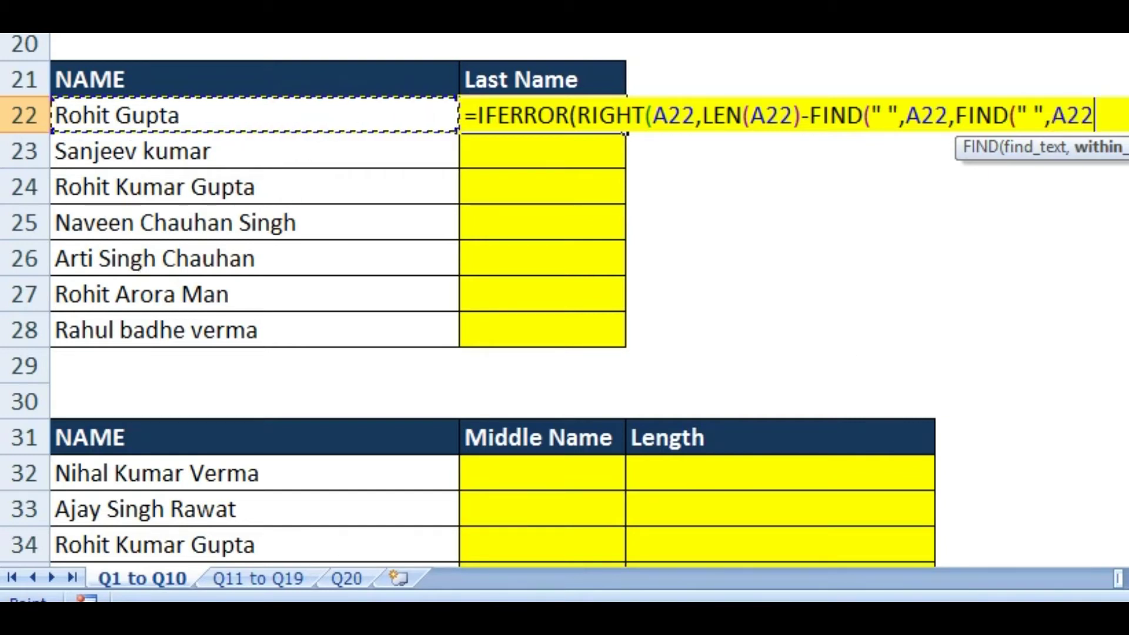
text())
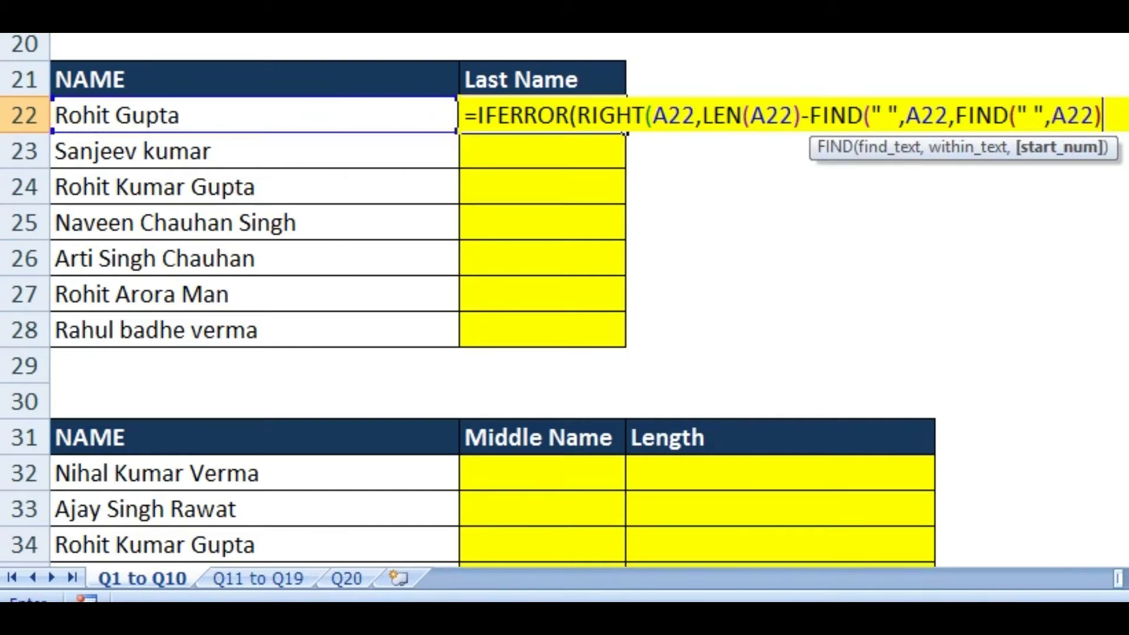
text(+1)
text())
key(Return)
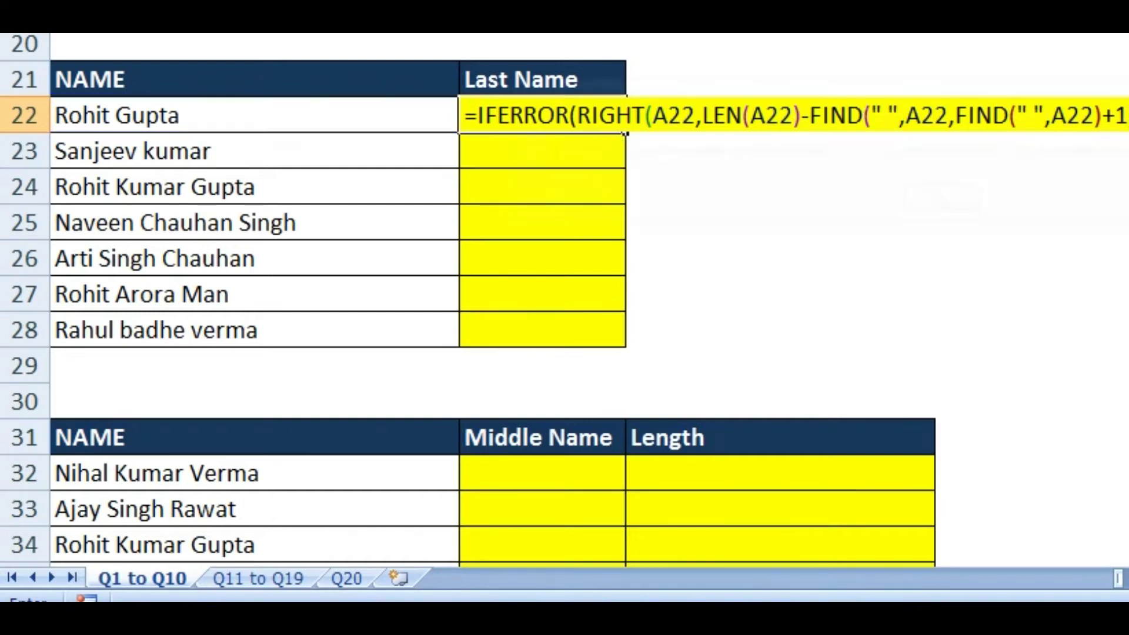
key(Return)
Close the FIND and RIGHT functions in B22 and begin the value_if_error argument of IFERROR
key(End)
text())
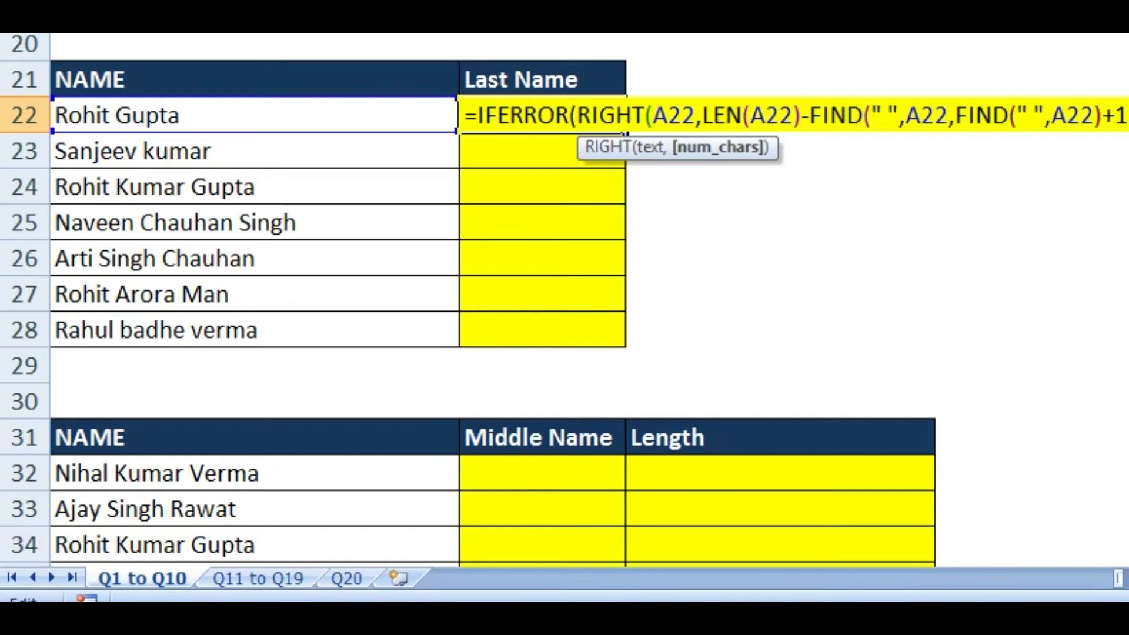
text())
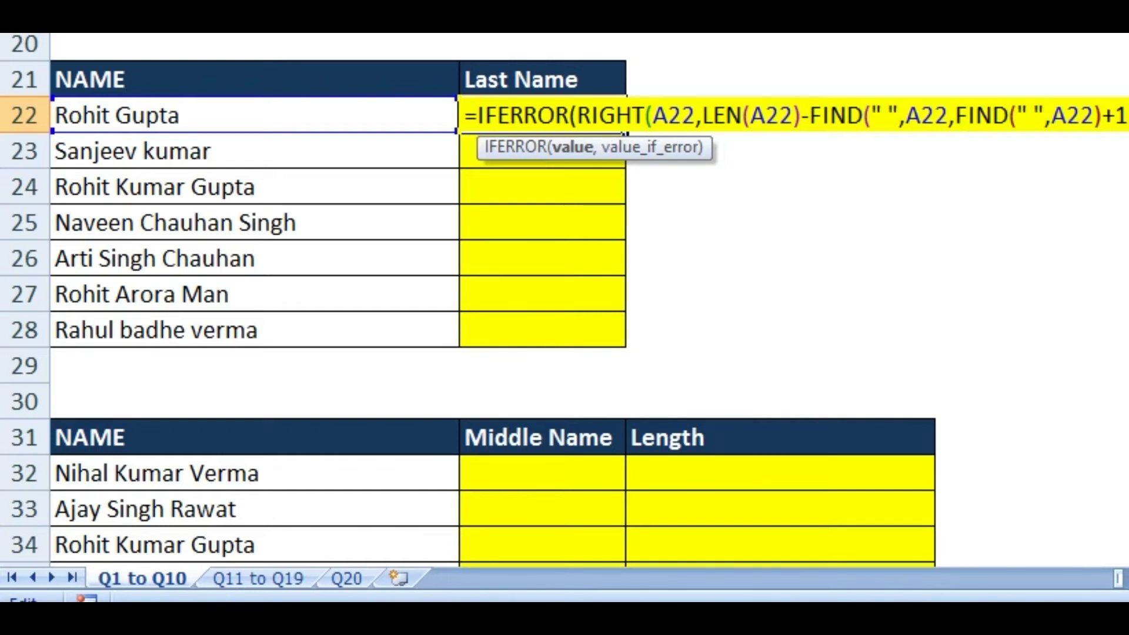
text(,)
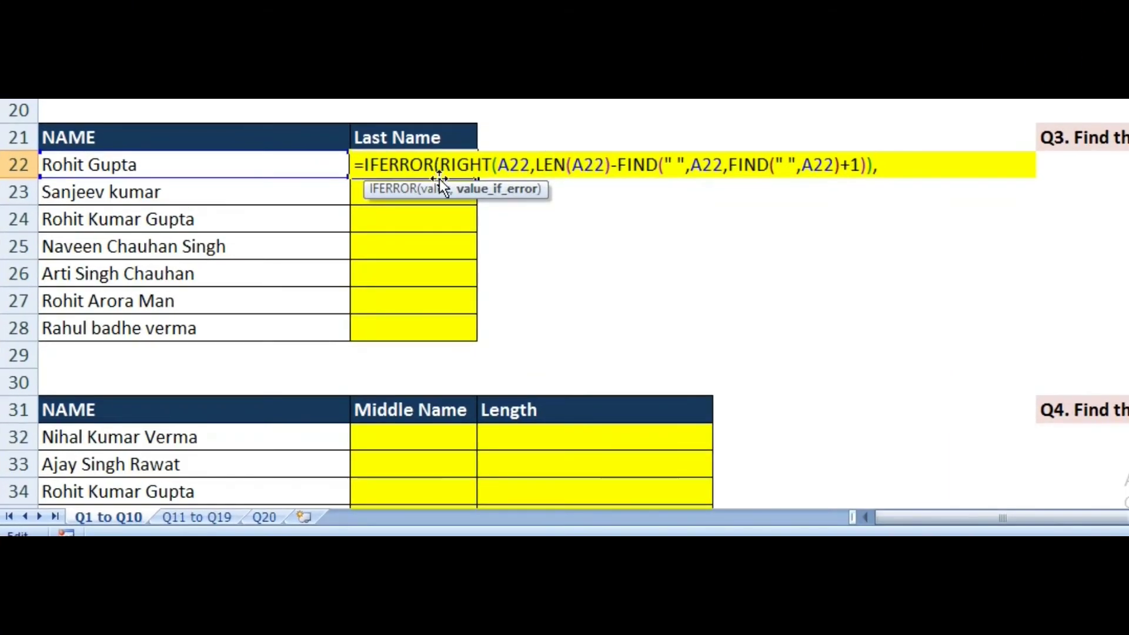
Reuse the copied RIGHT expression as value_if_error, completed as RIGHT(A22,LEN(A22)-FIND(" ",A22)), and enter the formula with the proposed bracket correction
drag(475, 206, 496, 206)
drag(472, 165, 724, 165)
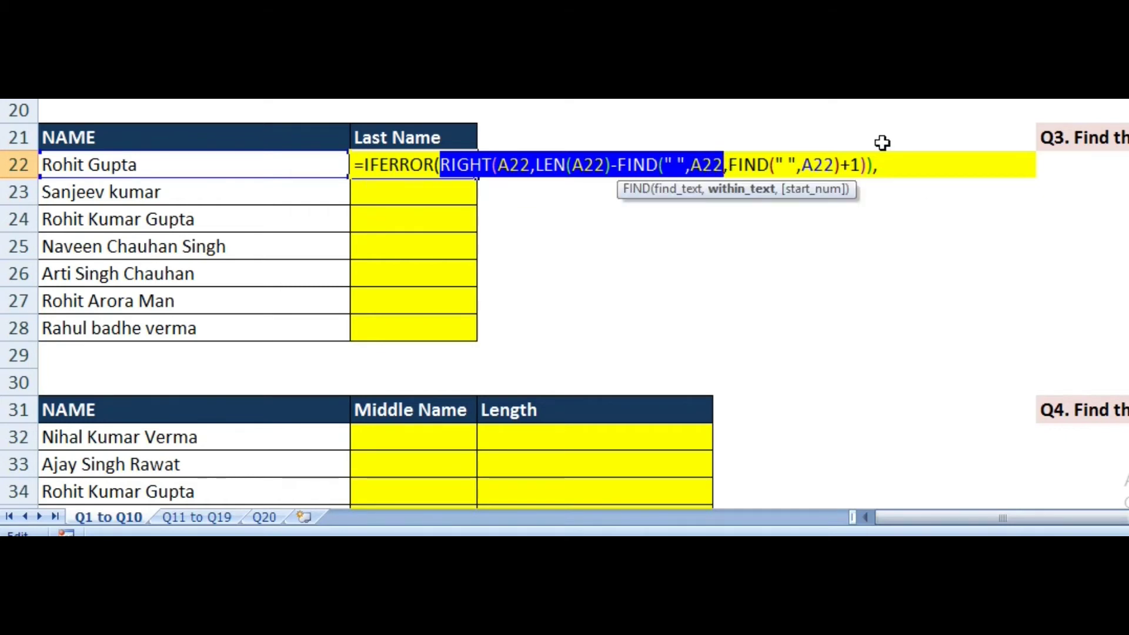
click(886, 164)
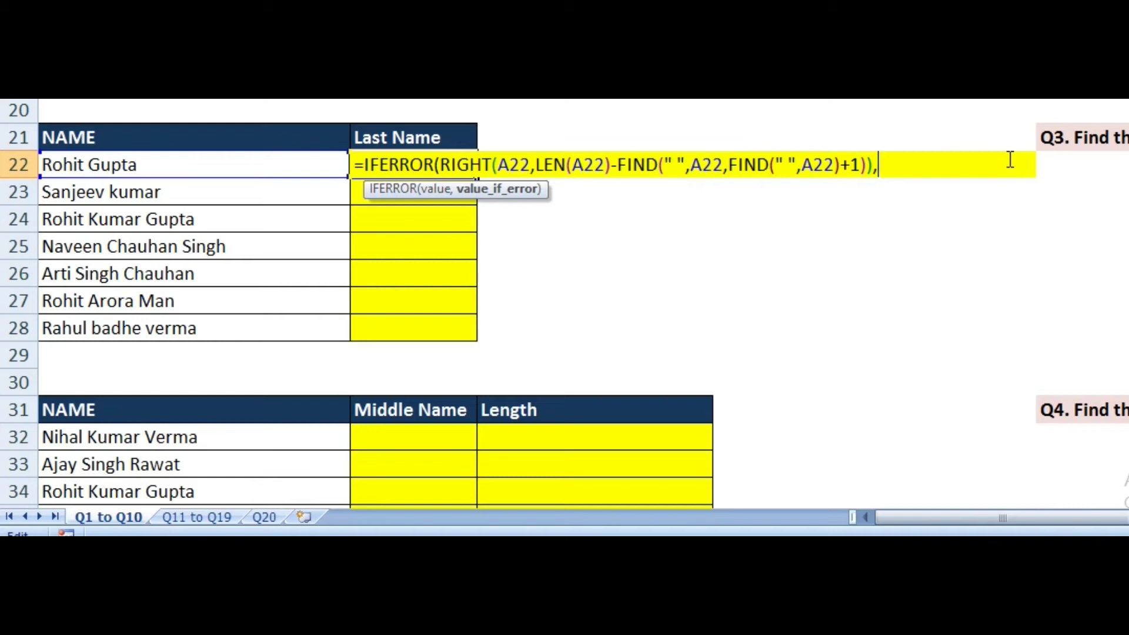
key(ctrl+v)
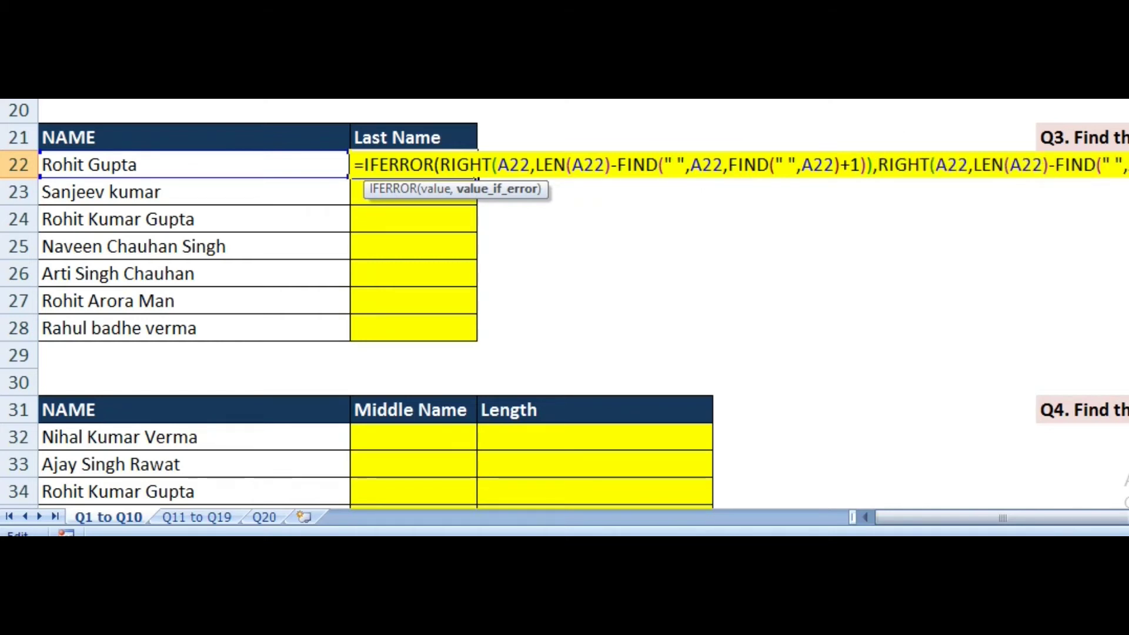
key(BackSpace)
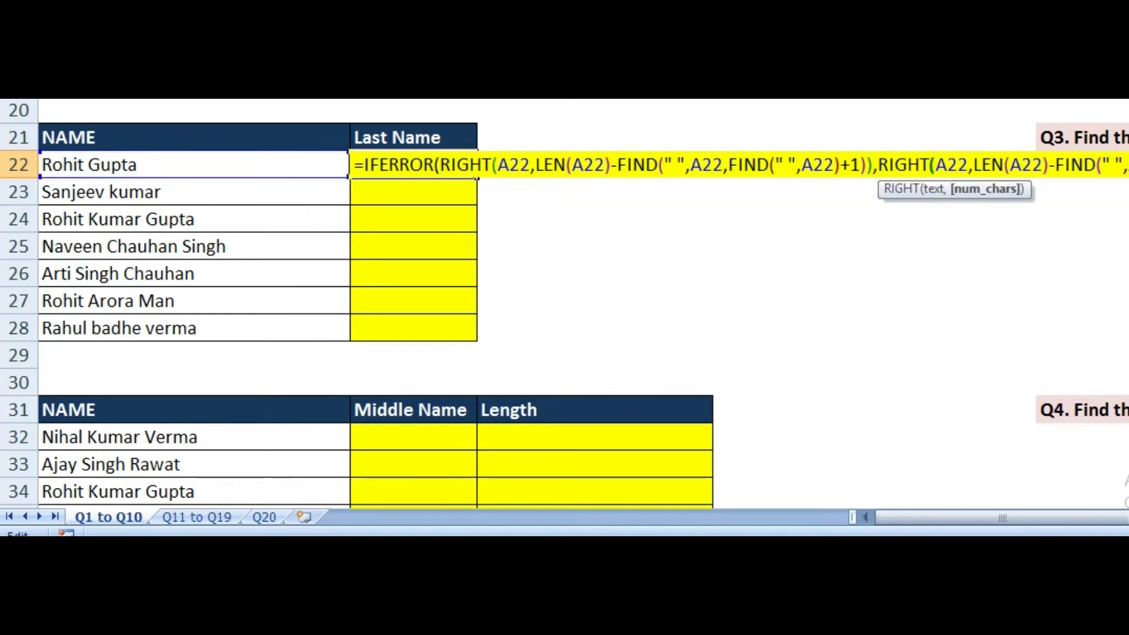
text())
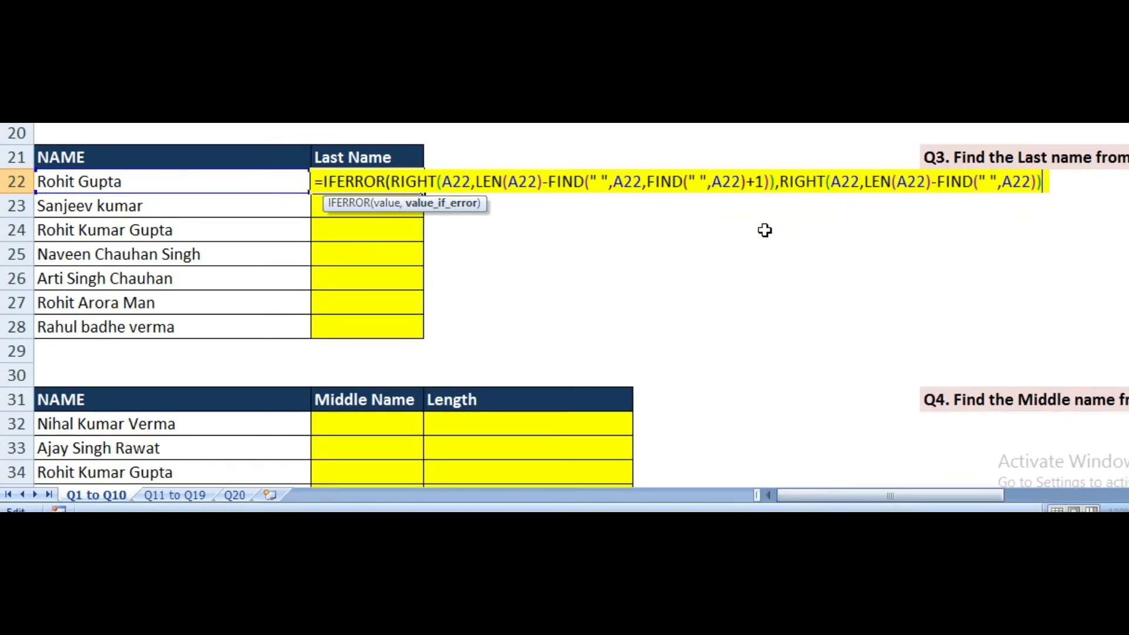
key(Return)
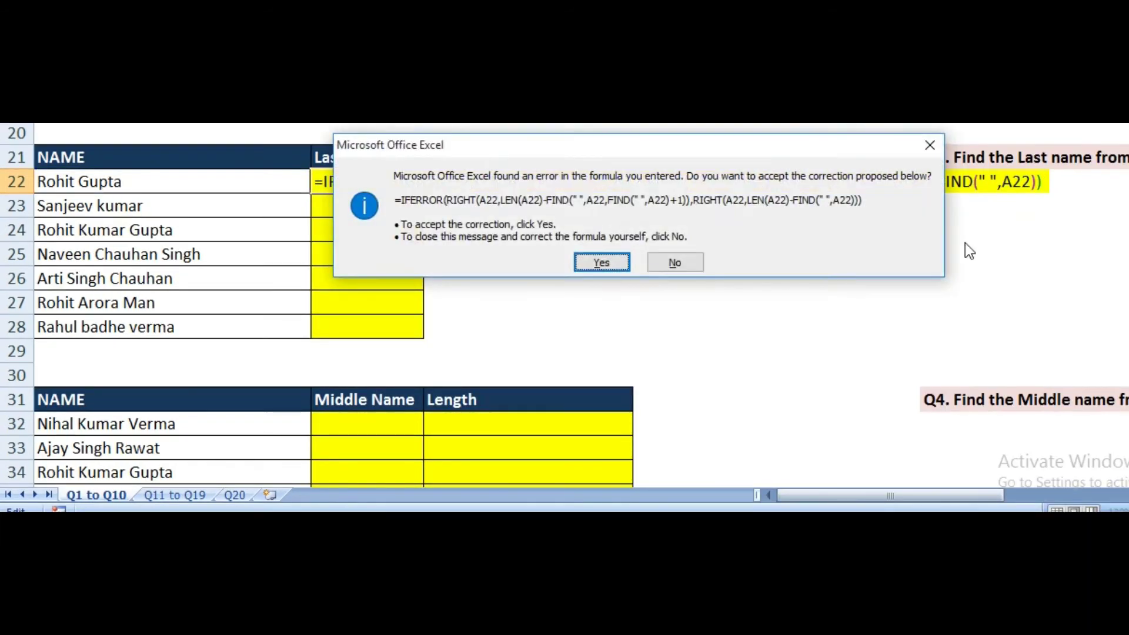
key(Return)
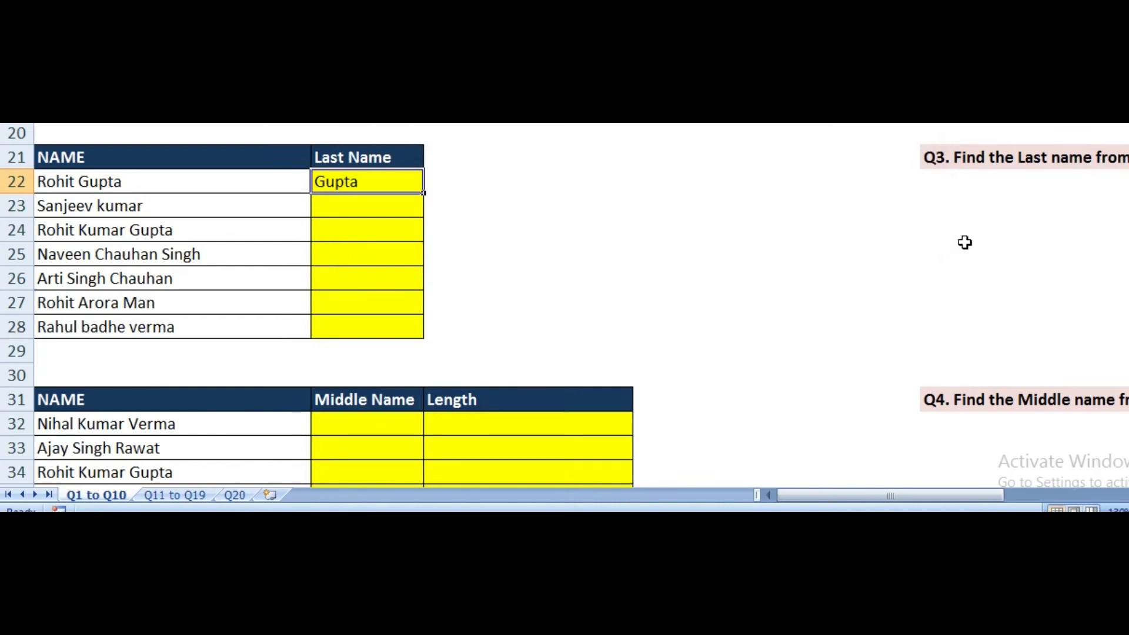
Fill the B22 last-name formula down through B28
key(shift+Down)
key(shift+Down)
key(shift+Down)
key(shift+Down)
key(shift+Down)
key(shift+Down)
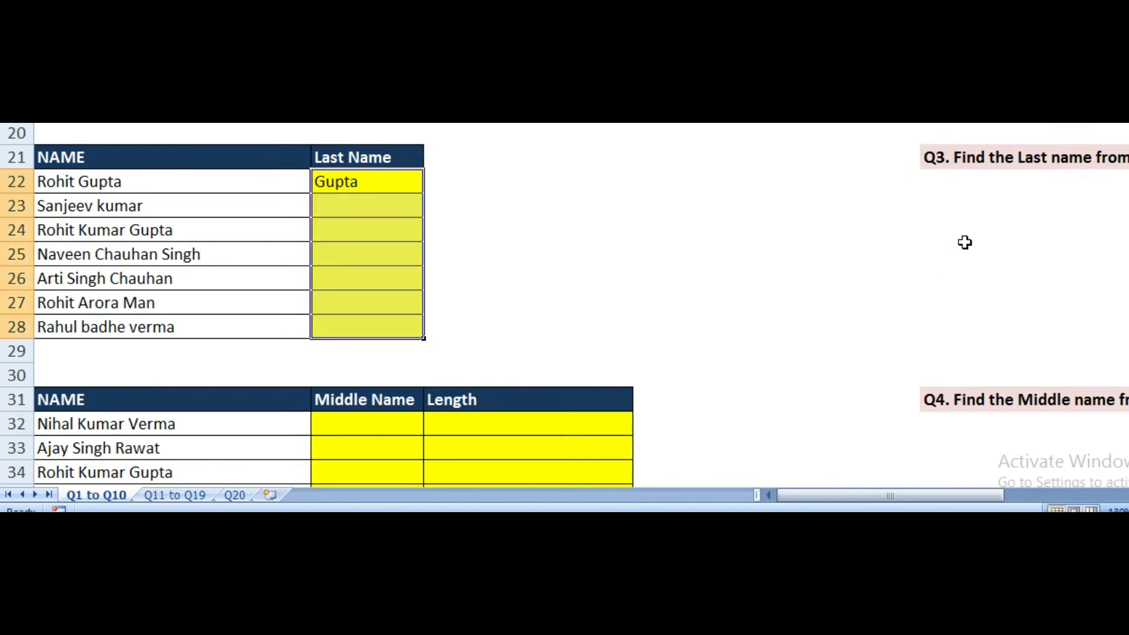
key(ctrl+d)
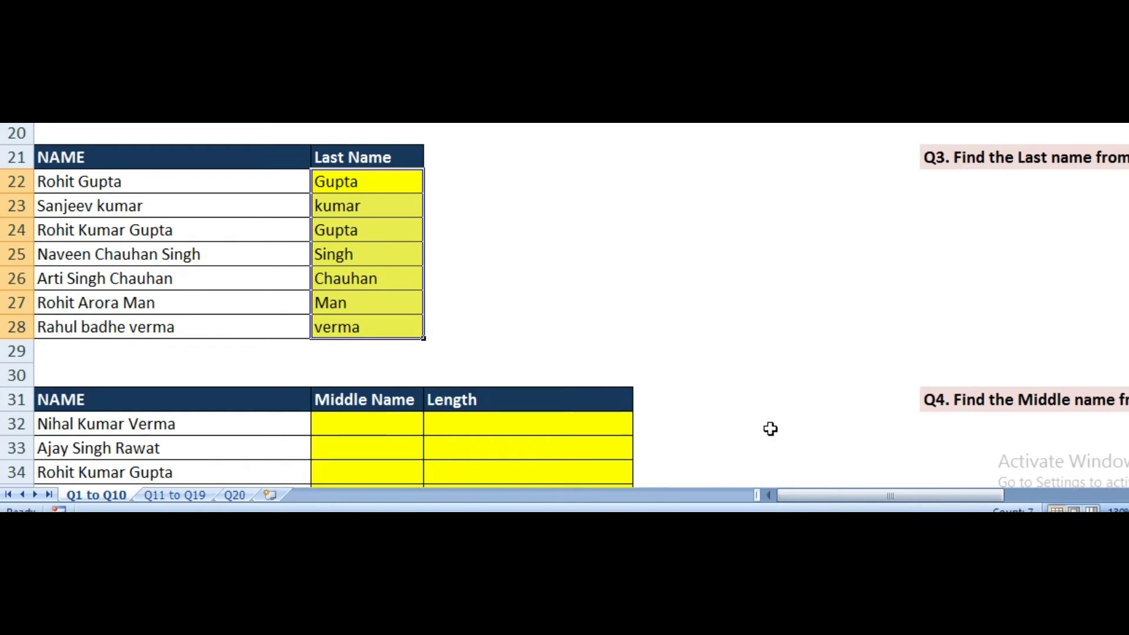
Enter =LEN(B22) in C22 to calculate the length of the first extracted last name
click(334, 328)
click(351, 305)
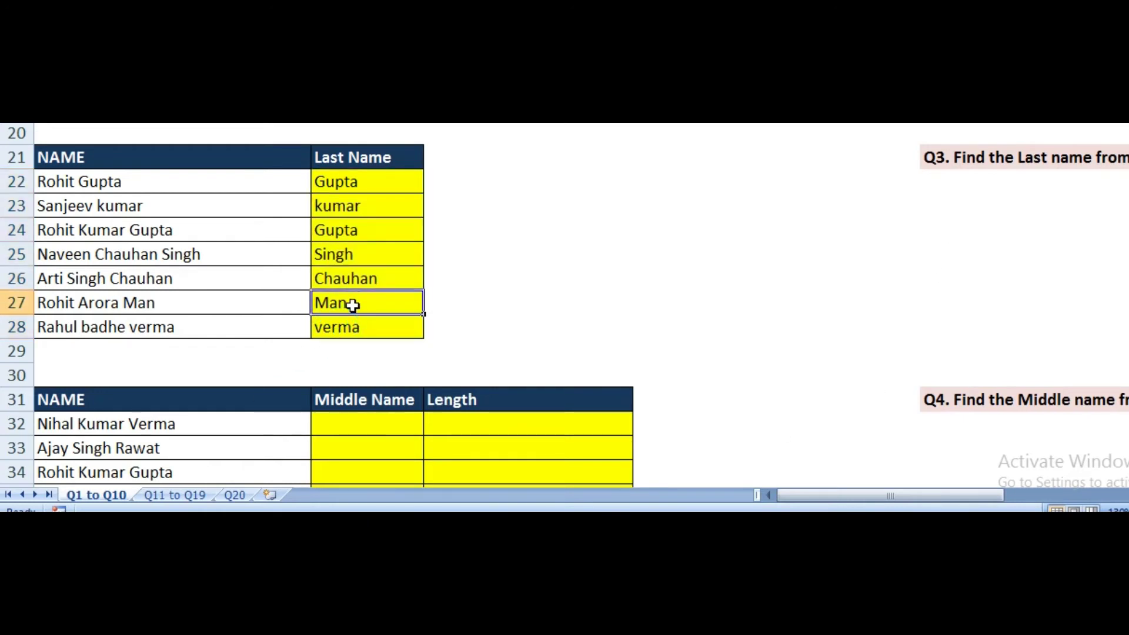
click(461, 174)
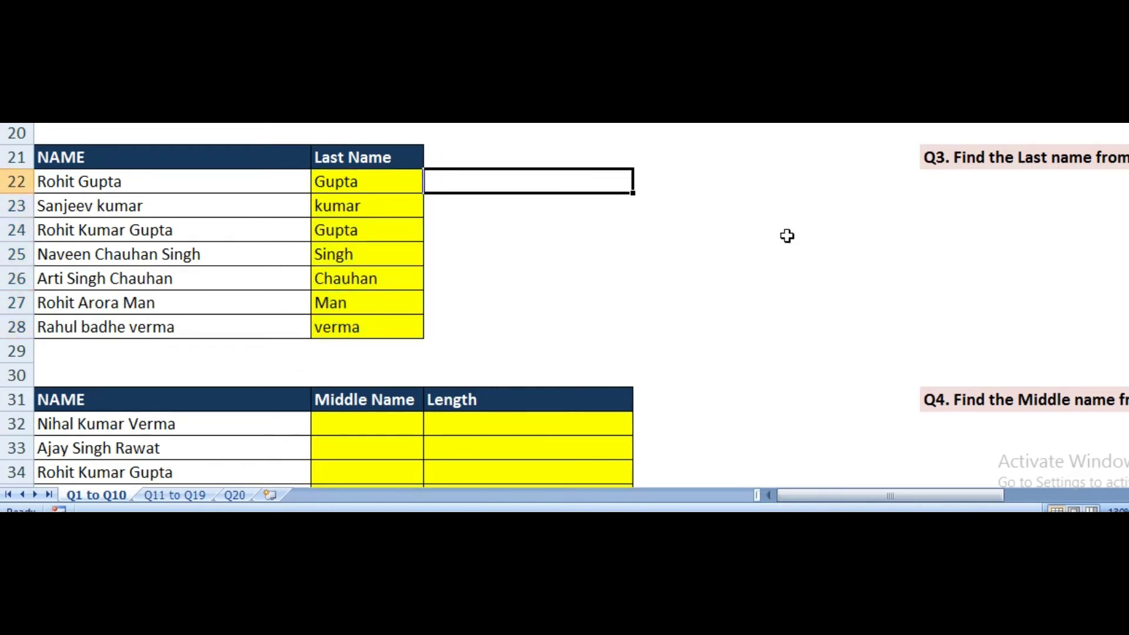
text(LE)
key(BackSpace)
key(BackSpace)
text(=L)
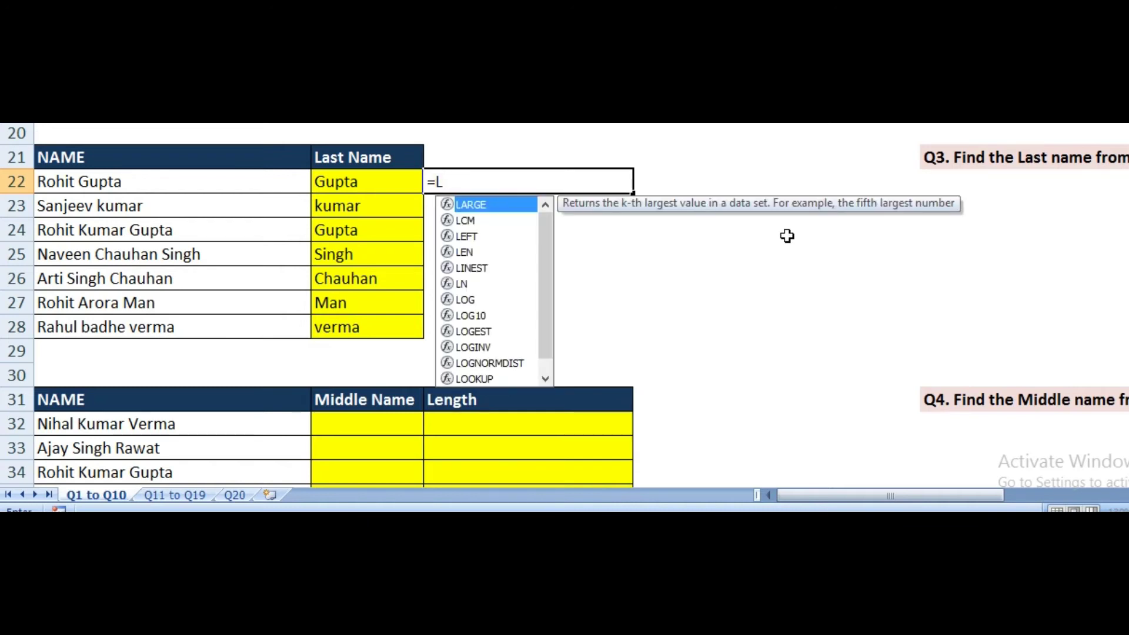
text(EN(B22))
key(Return)
key(Up)
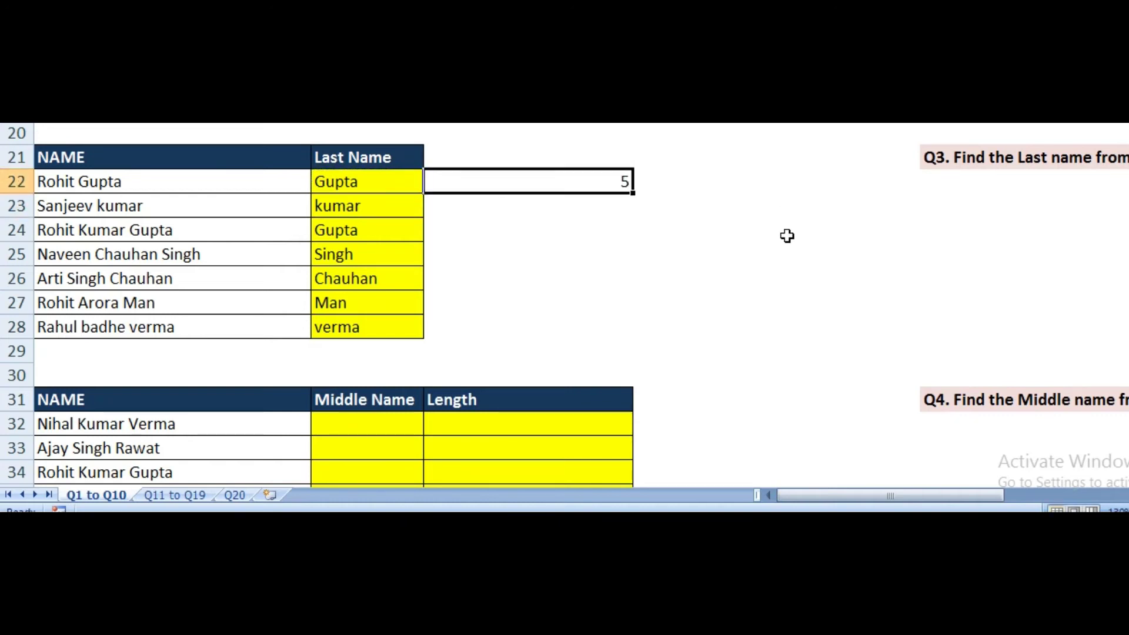
Fill the C22 length formula down through C28
key(shift+Down)
key(shift+Down)
key(shift+Down)
key(shift+Down)
key(shift+Down)
key(shift+Down)
key(ctrl+d)
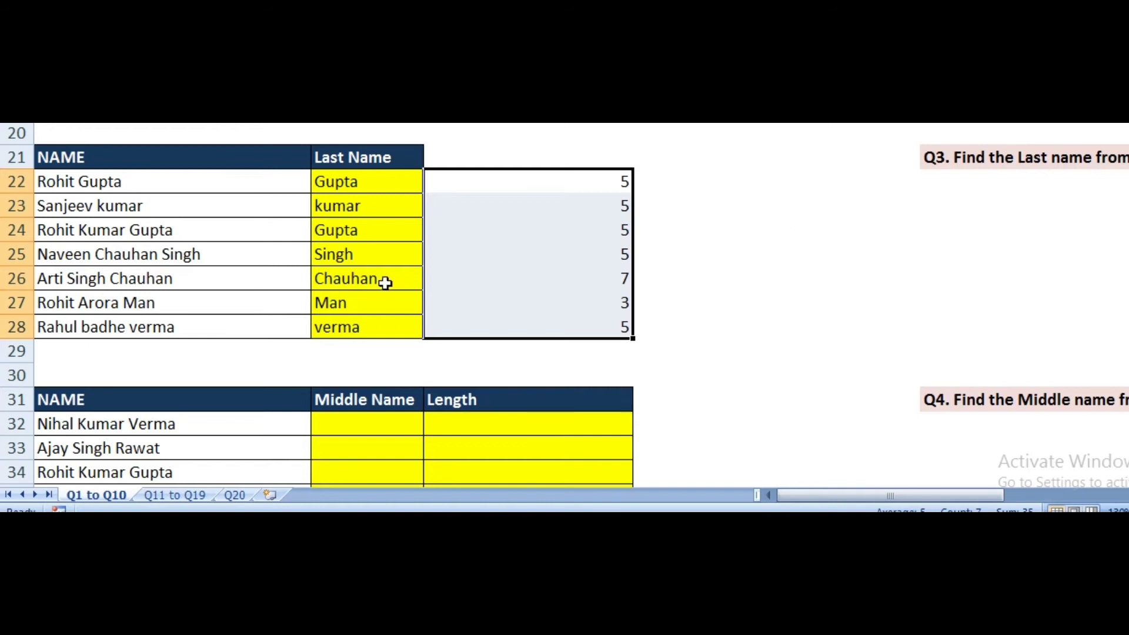
click(549, 279)
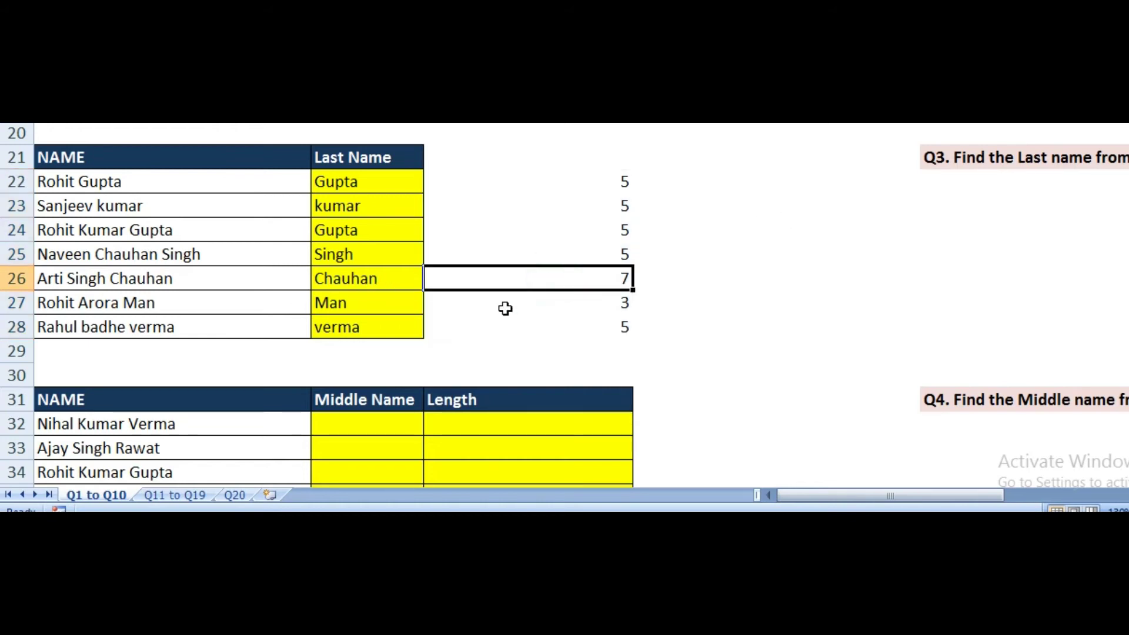
Examine the two RIGHT expressions inside B22's IFERROR formula, leaving the formula as it is
double_click(386, 182)
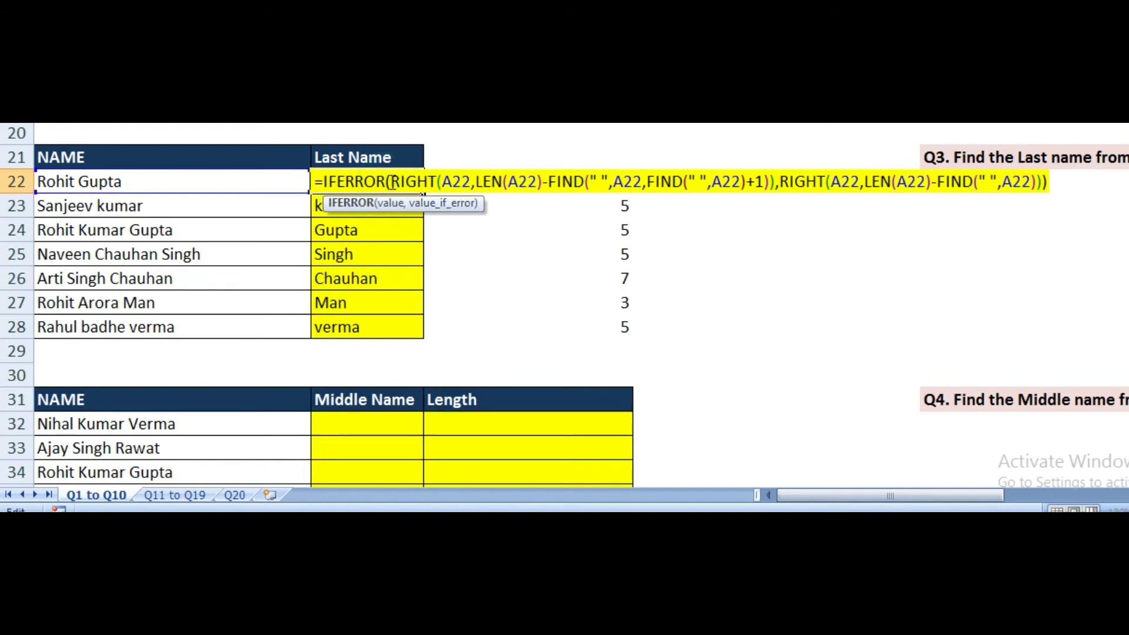
drag(389, 182, 1048, 182)
click(782, 182)
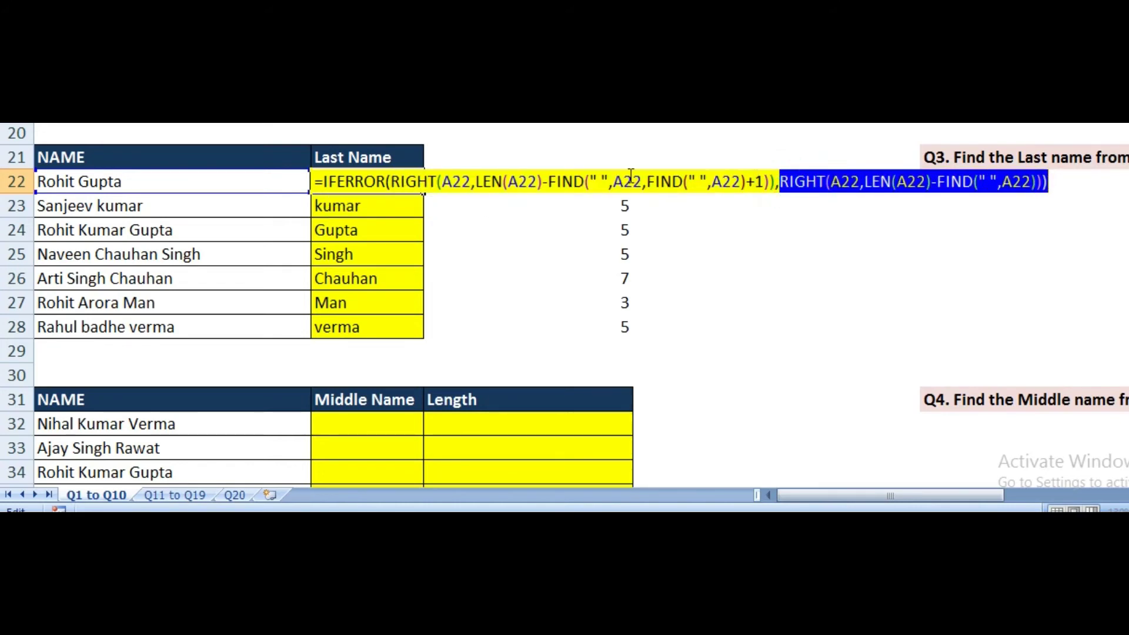
key(Return)
Check the extracted last names cell by cell from B22 down to the end of the table
click(392, 178)
key(Down)
key(Down)
key(Down)
key(Down)
key(Down)
key(Down)
key(Down)
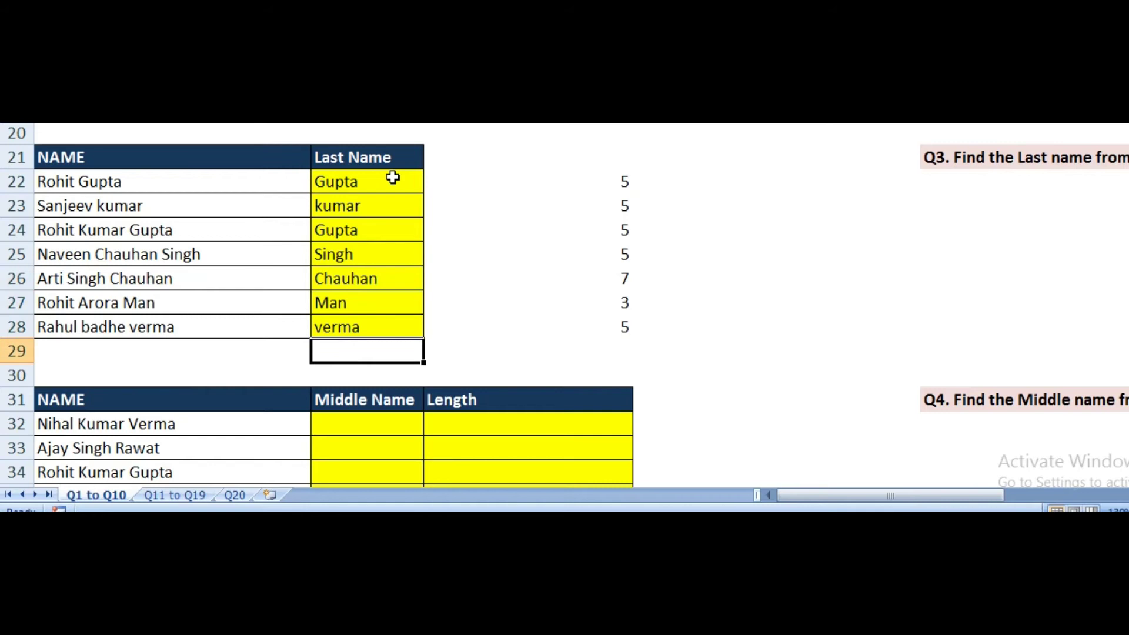
Select B32, the first Middle Name cell of the Q4 table, and view the Q5 table below it
scroll(337, 245, down, 2)
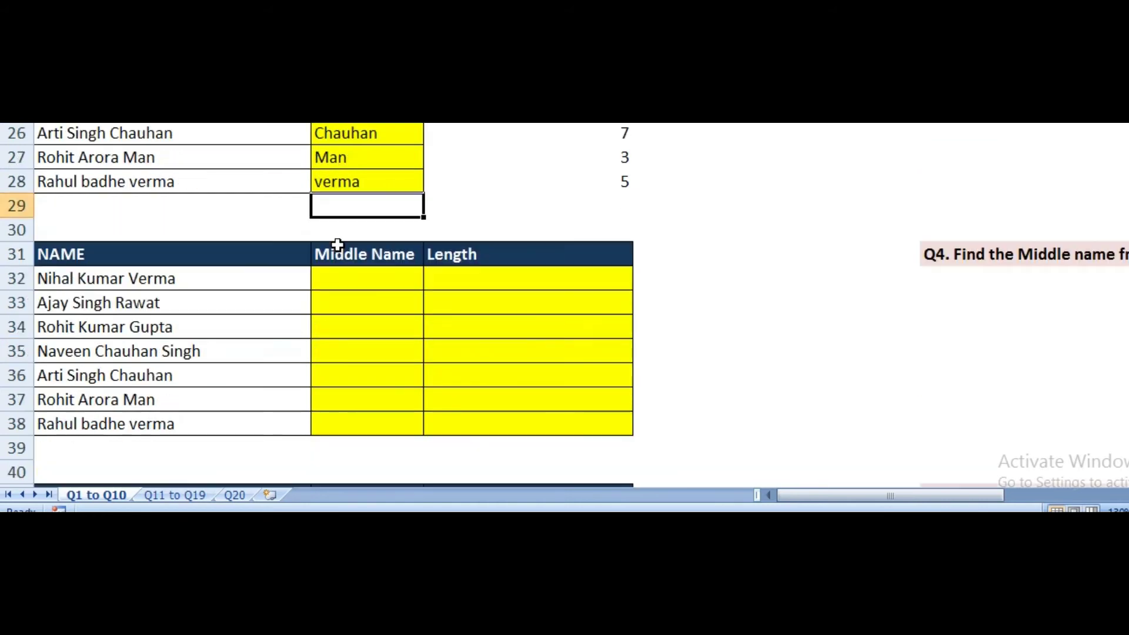
scroll(337, 245, down, 1)
click(386, 206)
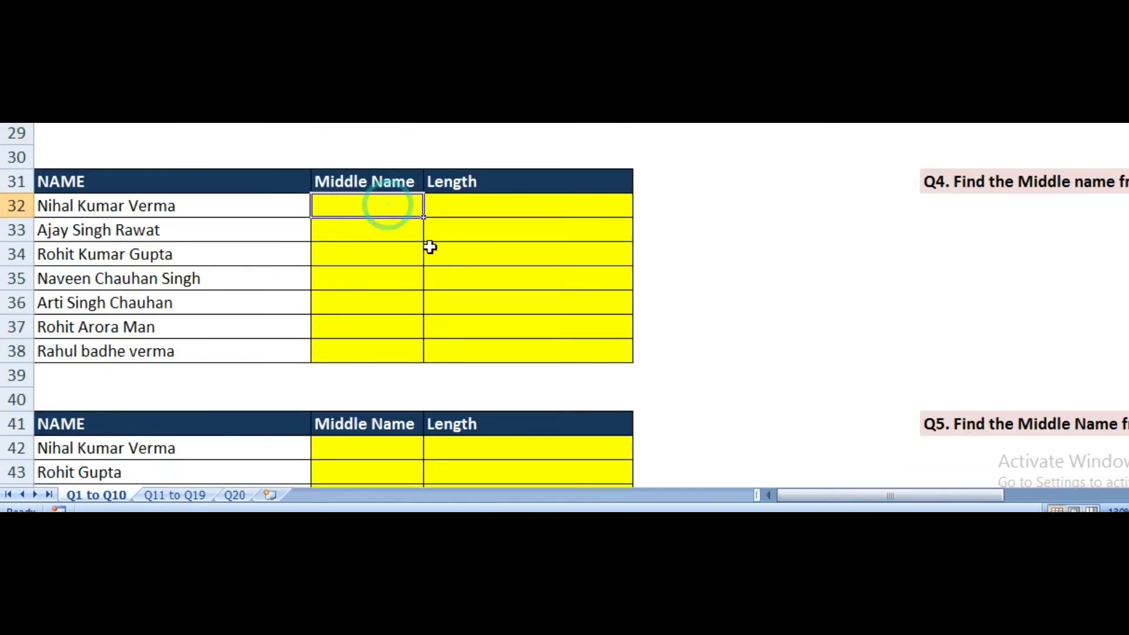
scroll(411, 241, down, 1)
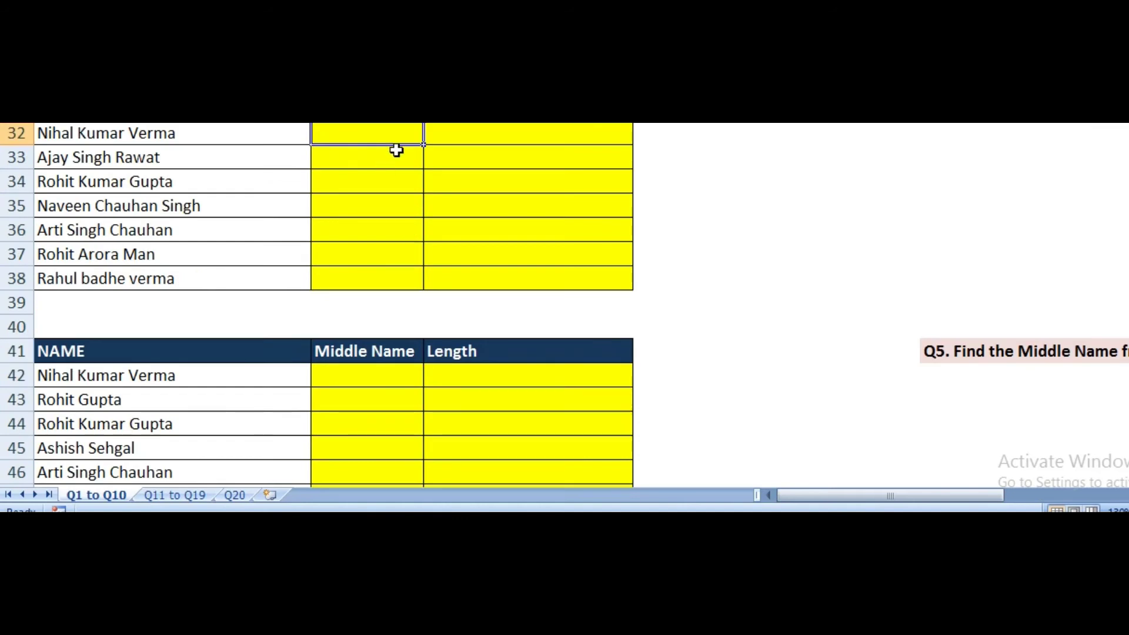